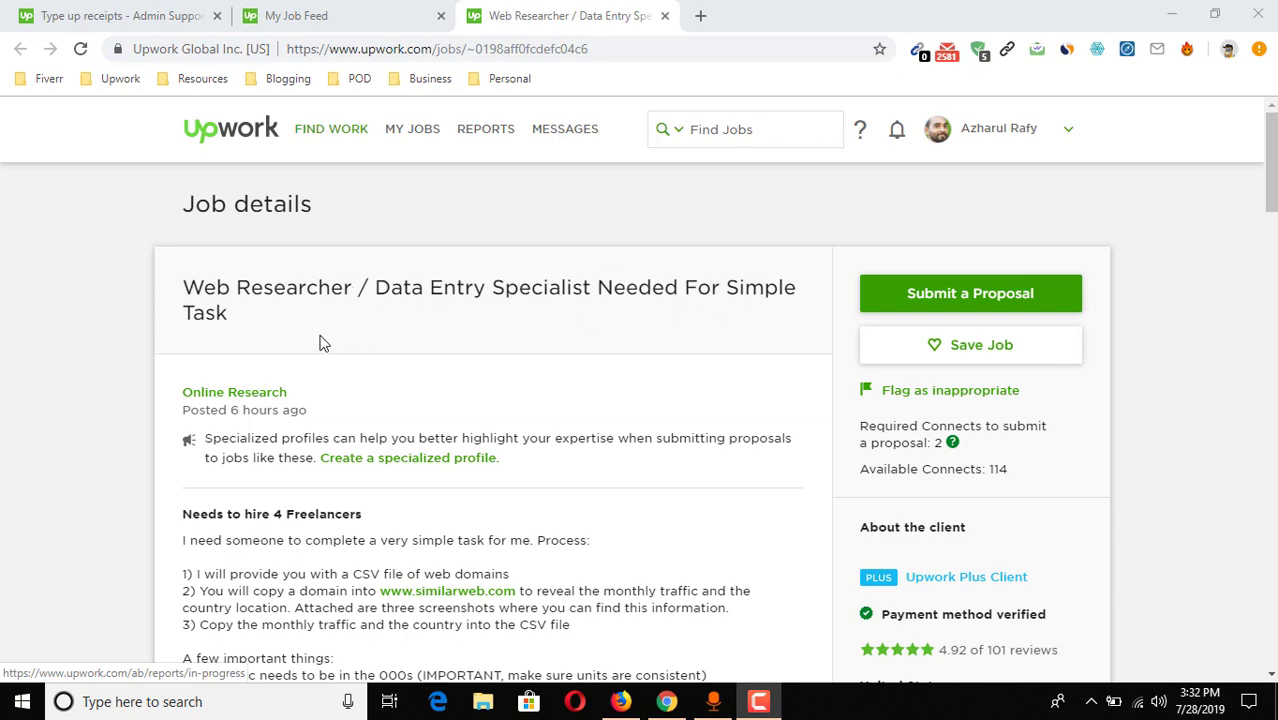
Scroll through the Upwork job post and highlight the page's upwork.com domain.
scroll(220, 280, "down", 1)
scroll(220, 280, "down", 1)
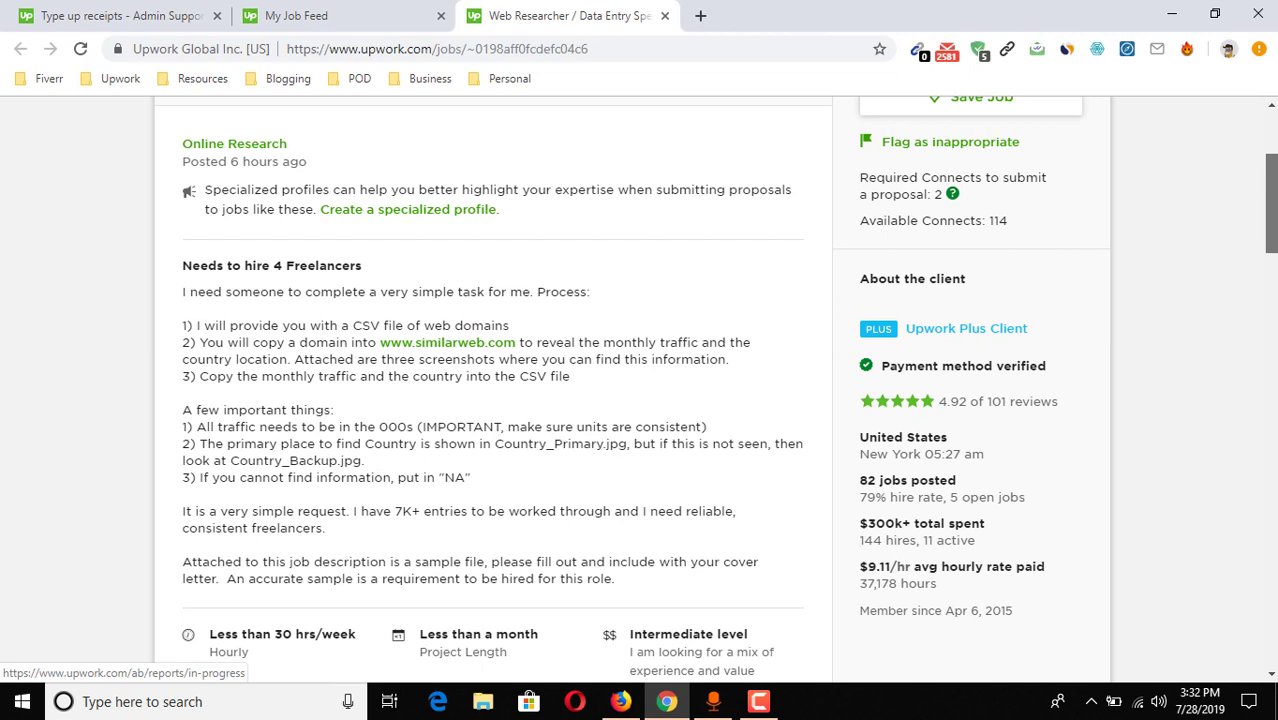
scroll(220, 280, "down", 1)
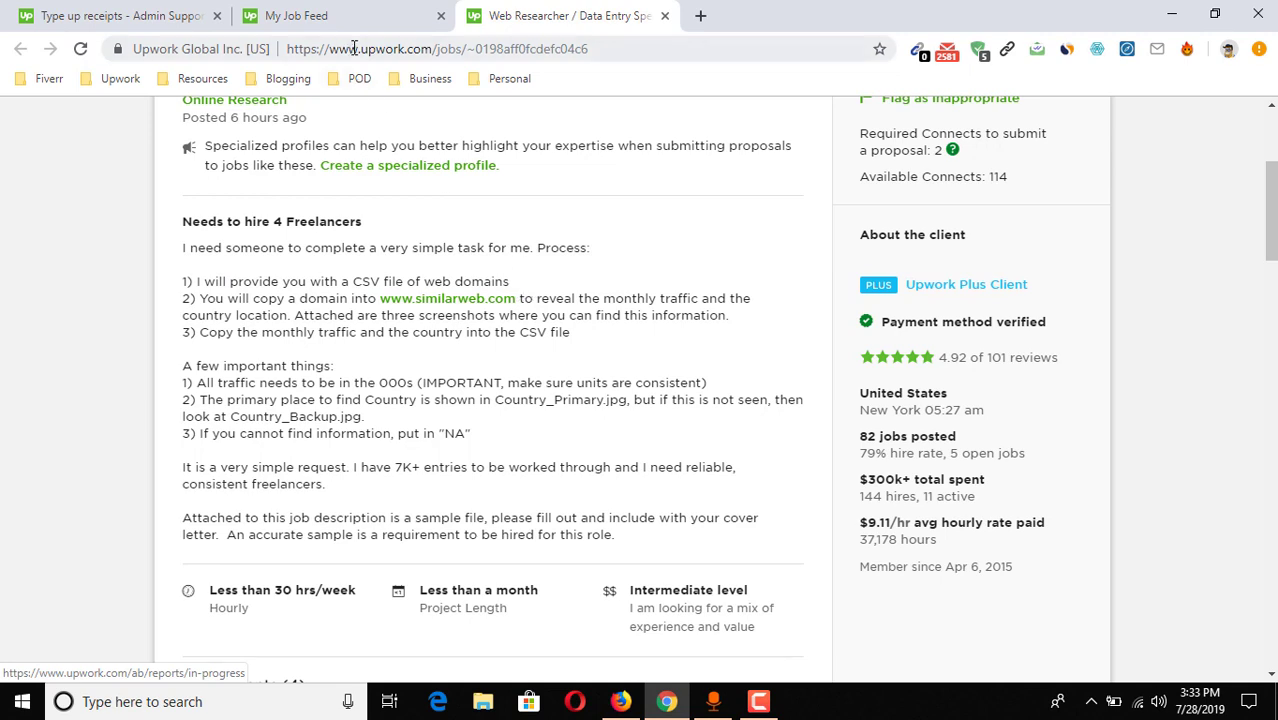
double_click(388, 49)
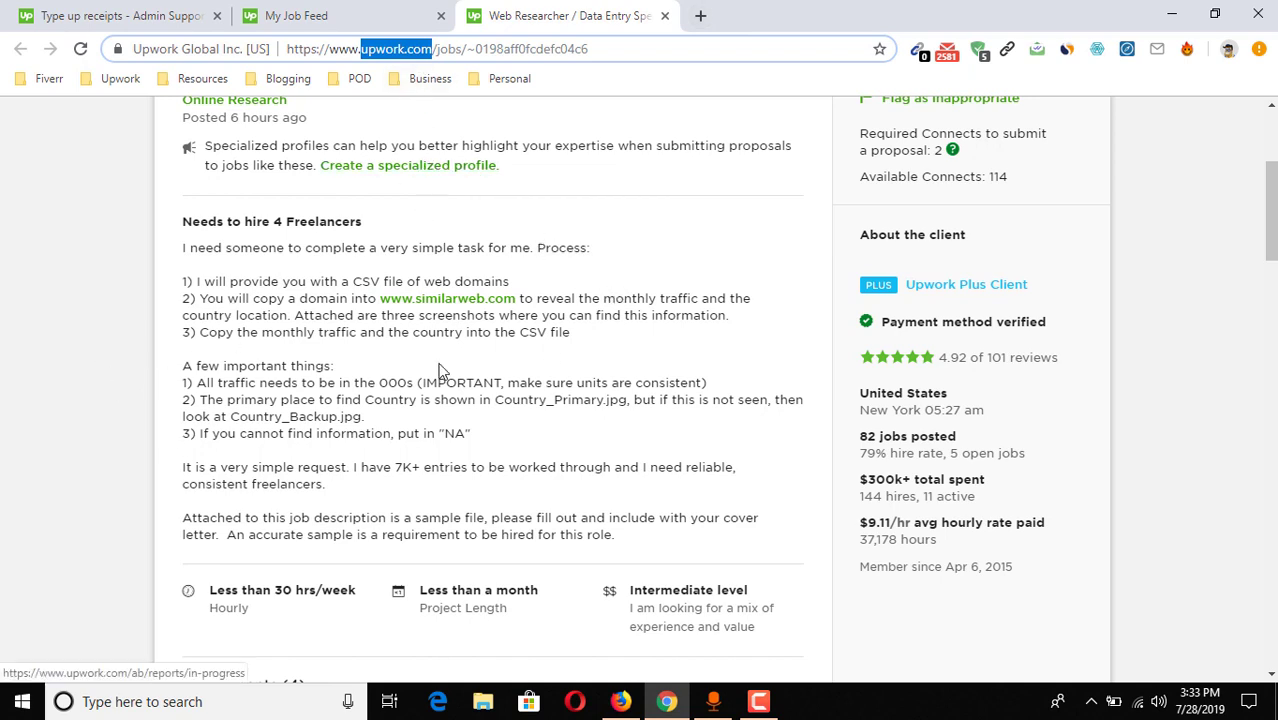
left_click(91, 374)
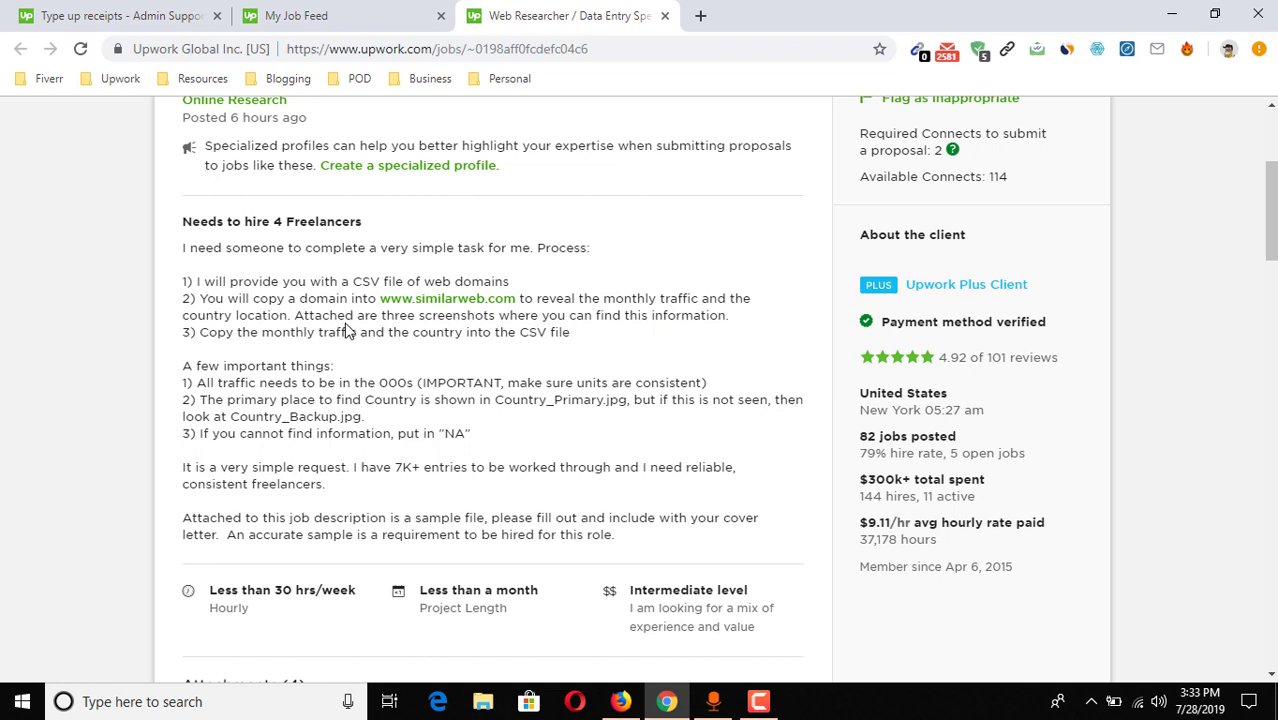
Open similarweb.com in a new tab, then highlight 'monthly traffic' back in the job post.
left_click(447, 299)
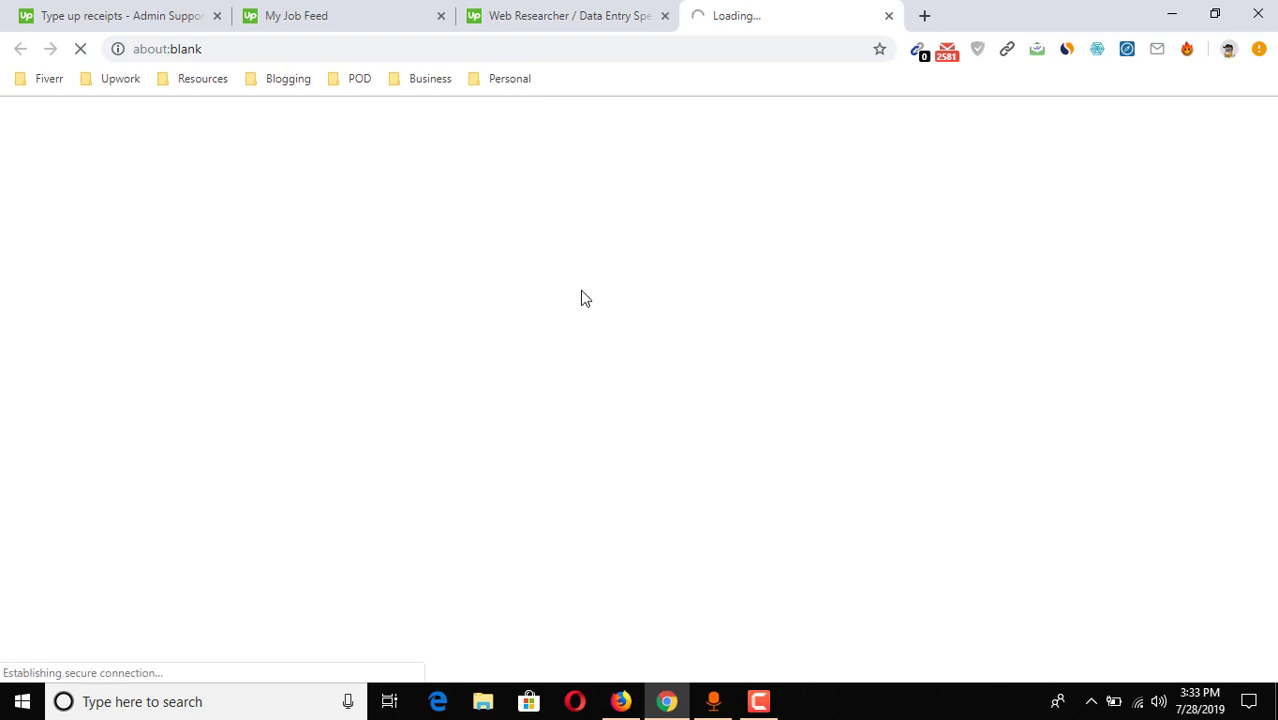
left_click(565, 22)
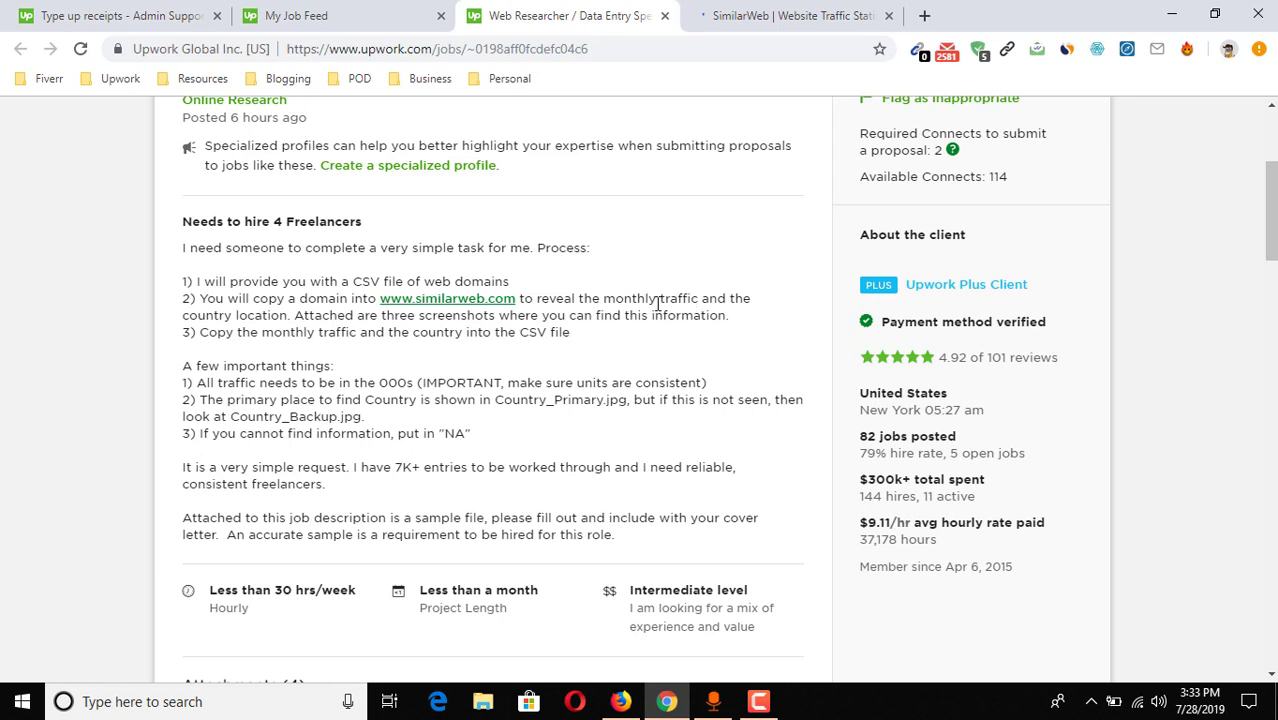
left_click_drag(628, 298, 670, 300)
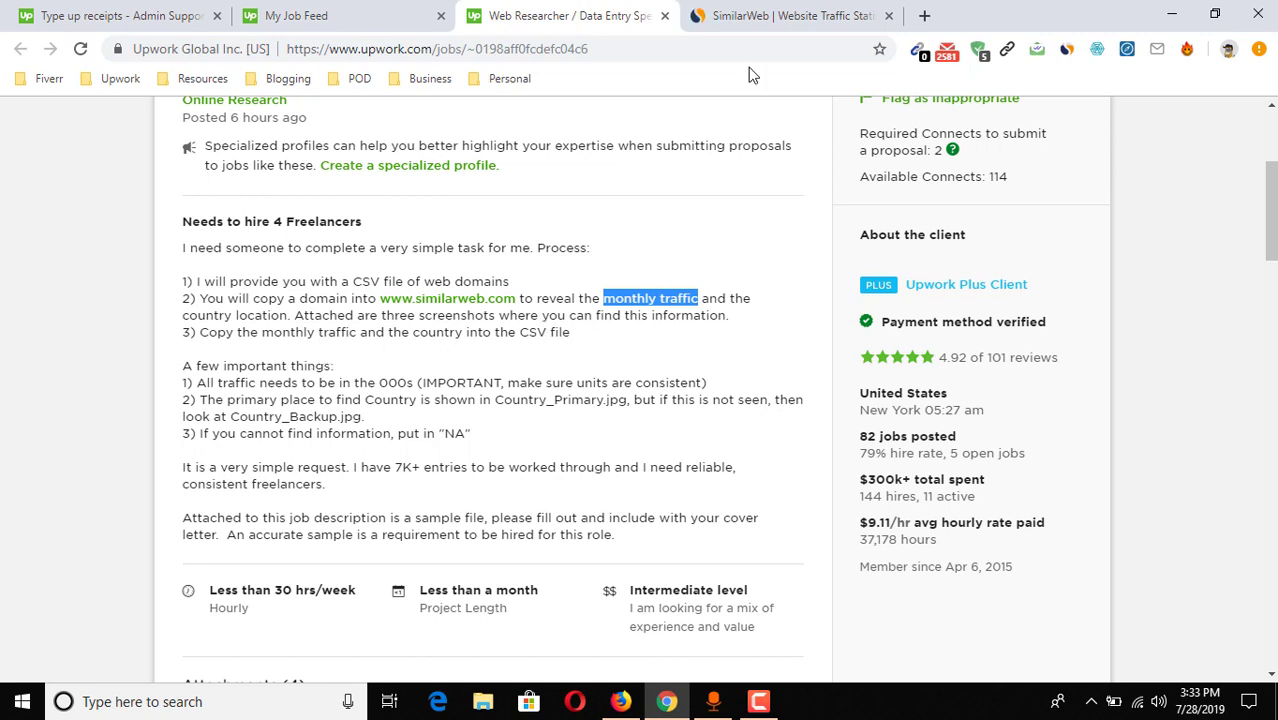
Save the Country Primary.png and Traffic.png attachments into the Downloads folder.
left_click(716, 16)
left_click(565, 16)
scroll(45, 492, "down", 3)
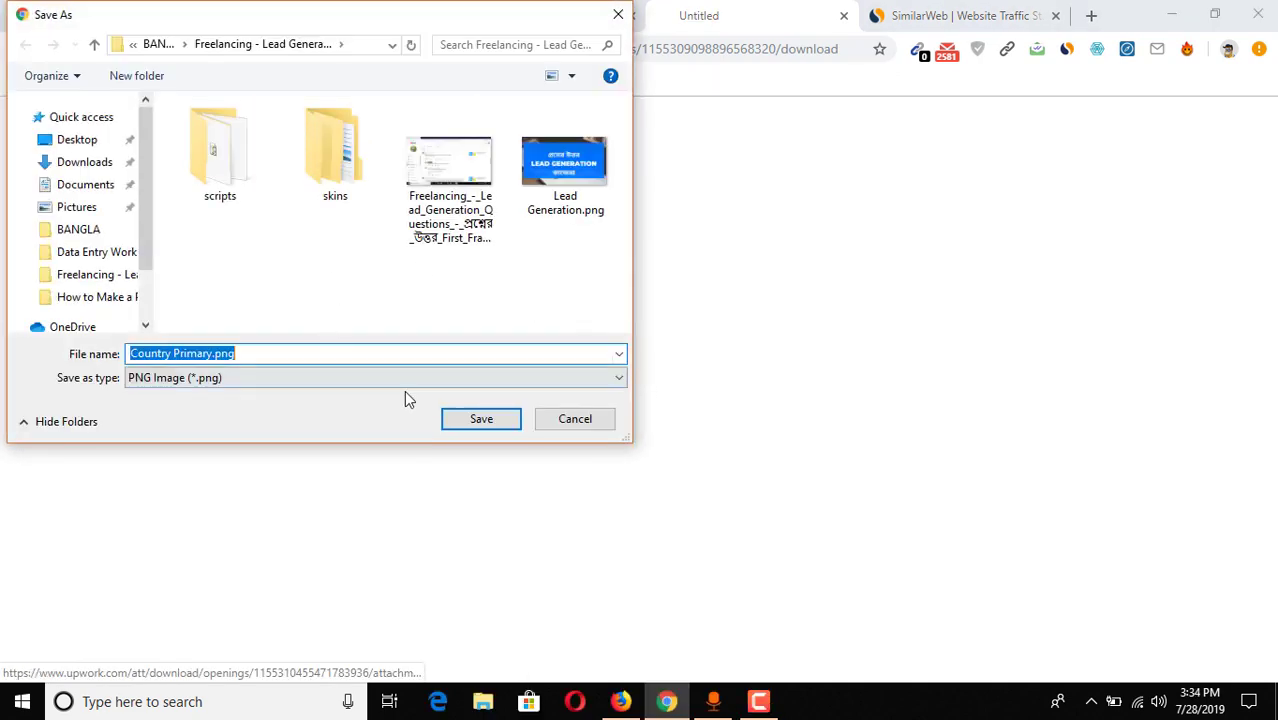
left_click(70, 165)
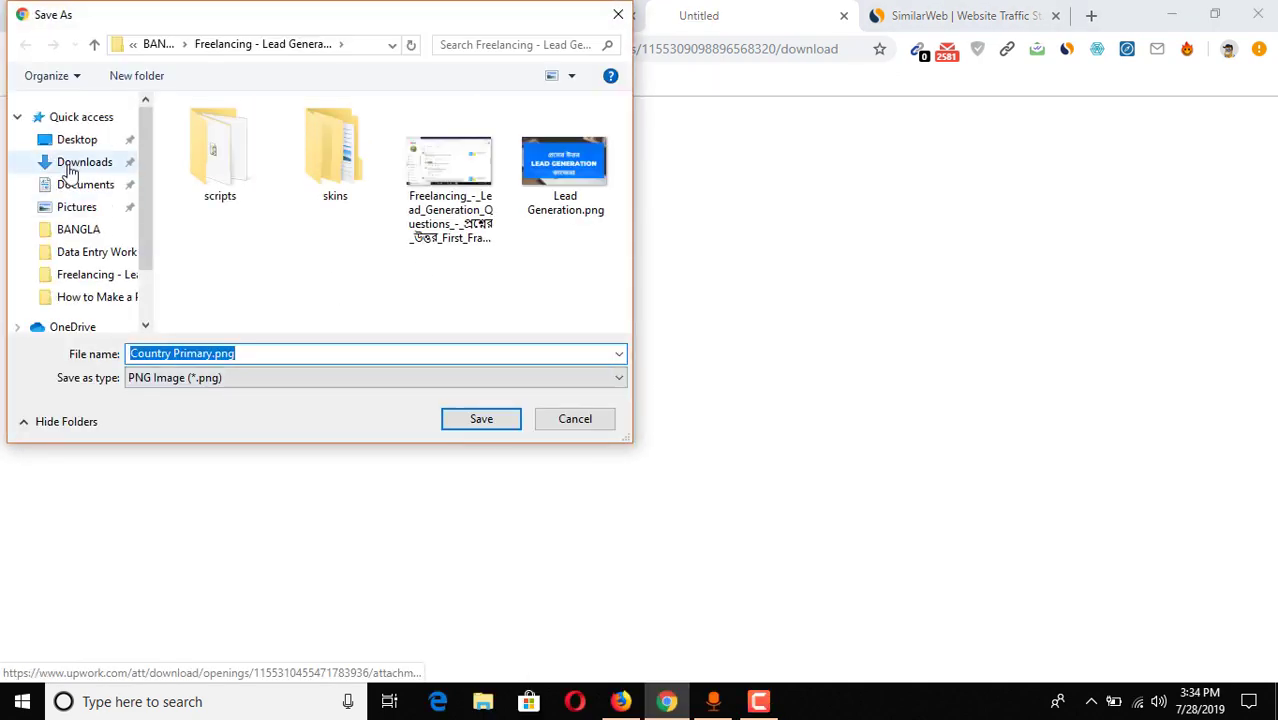
left_click(480, 419)
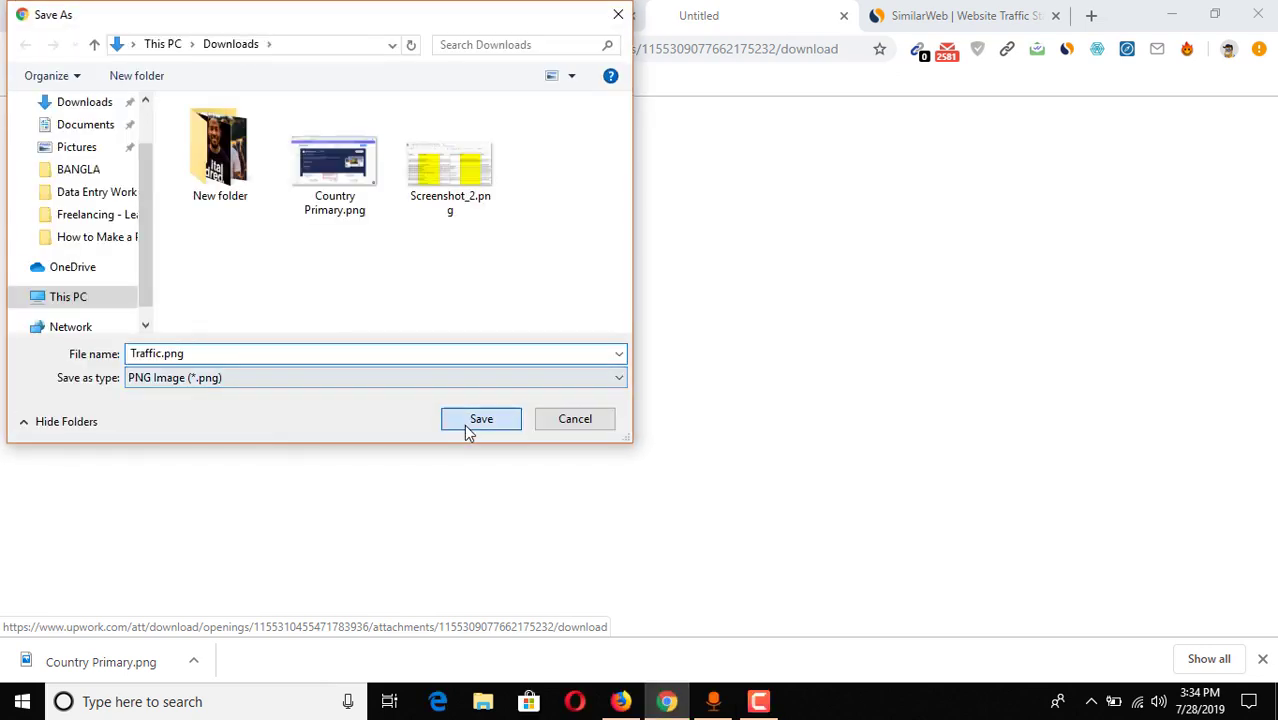
left_click(466, 424)
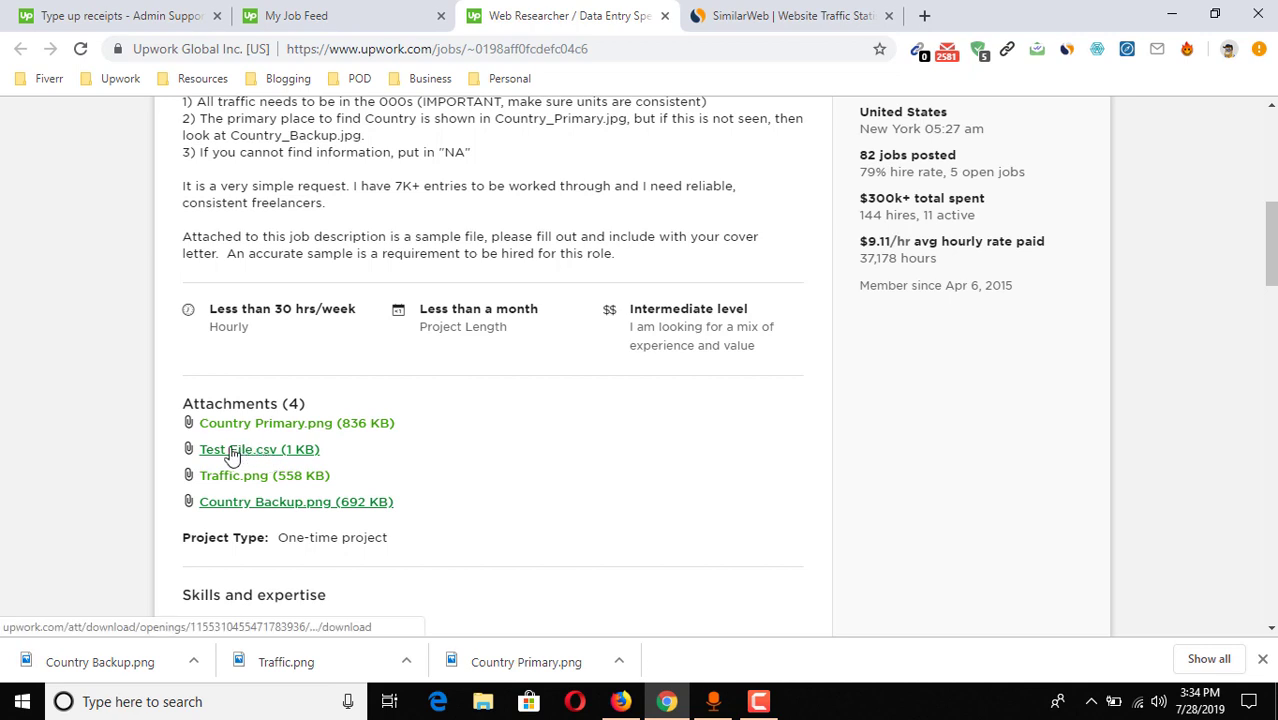
scroll(153, 250, "up", 1)
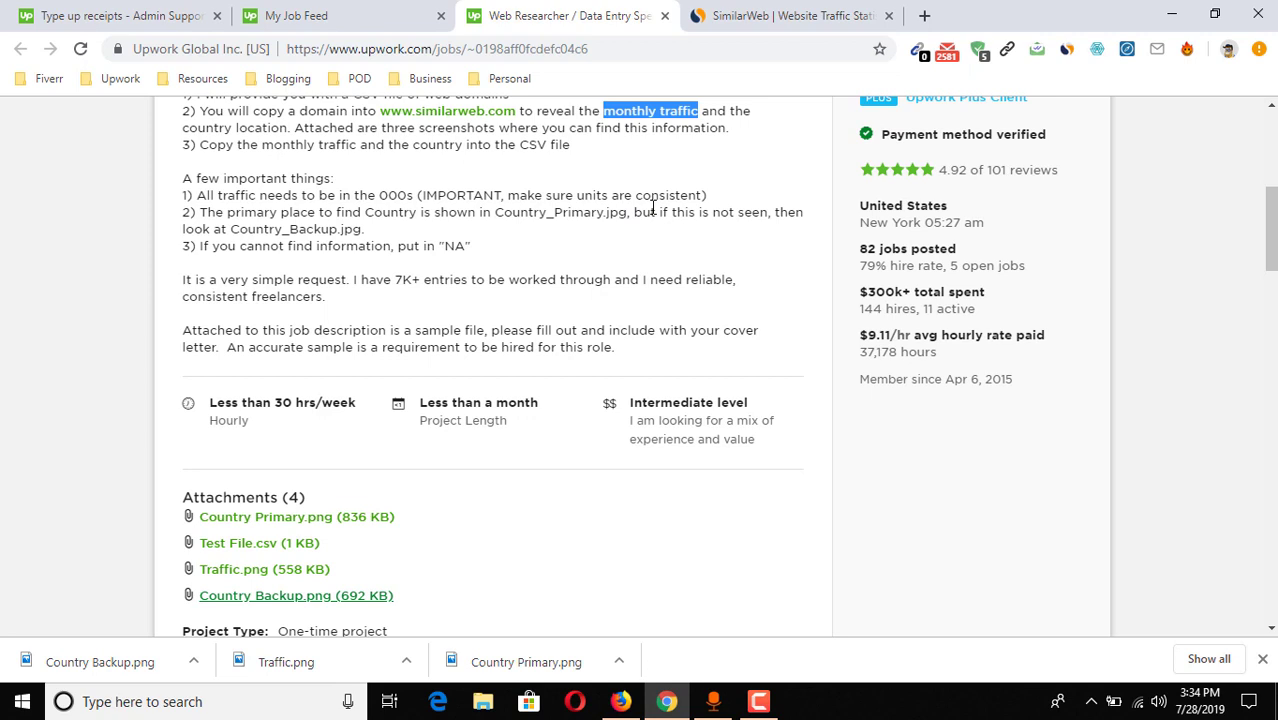
left_click_drag(708, 198, 394, 190)
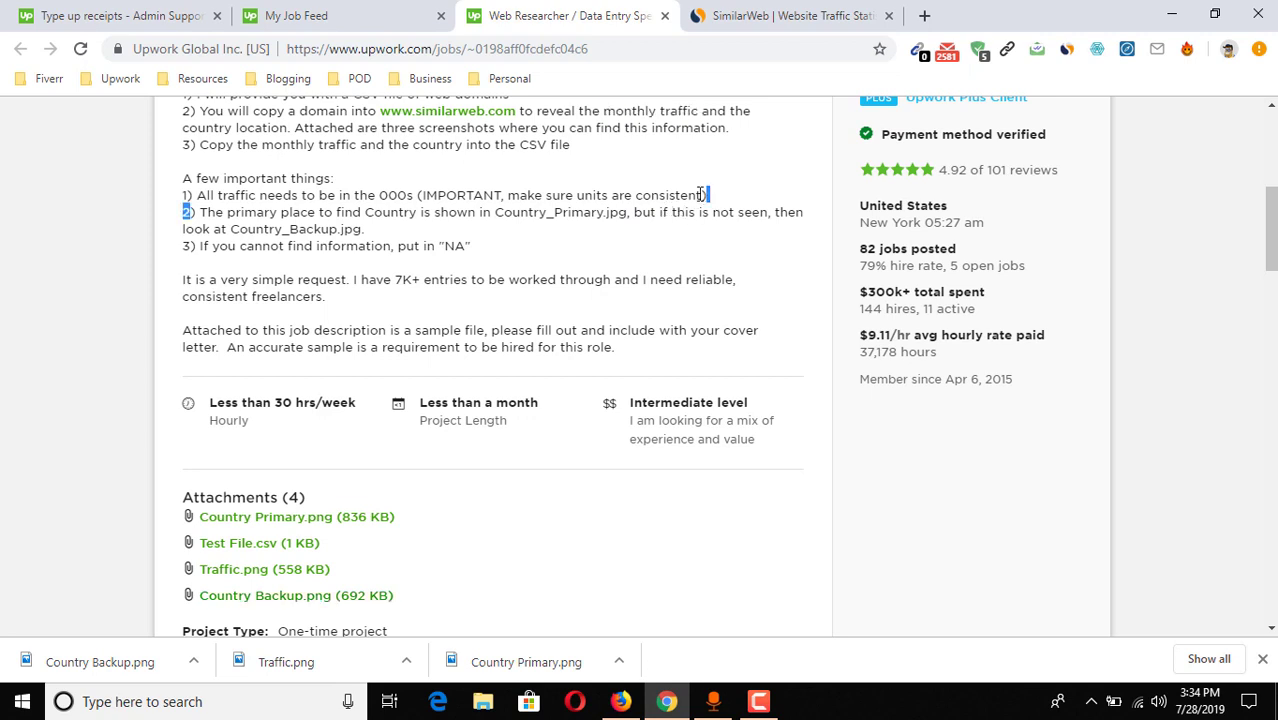
double_click(386, 196)
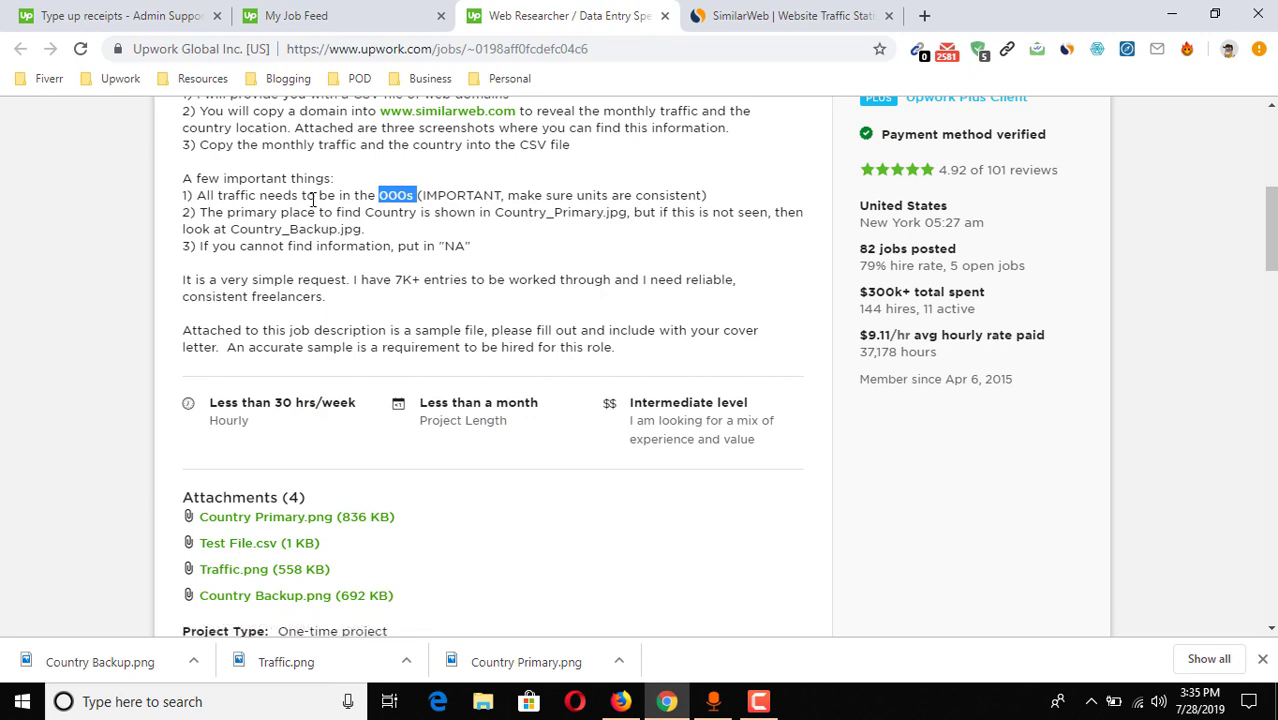
scroll(293, 222, "up", 1)
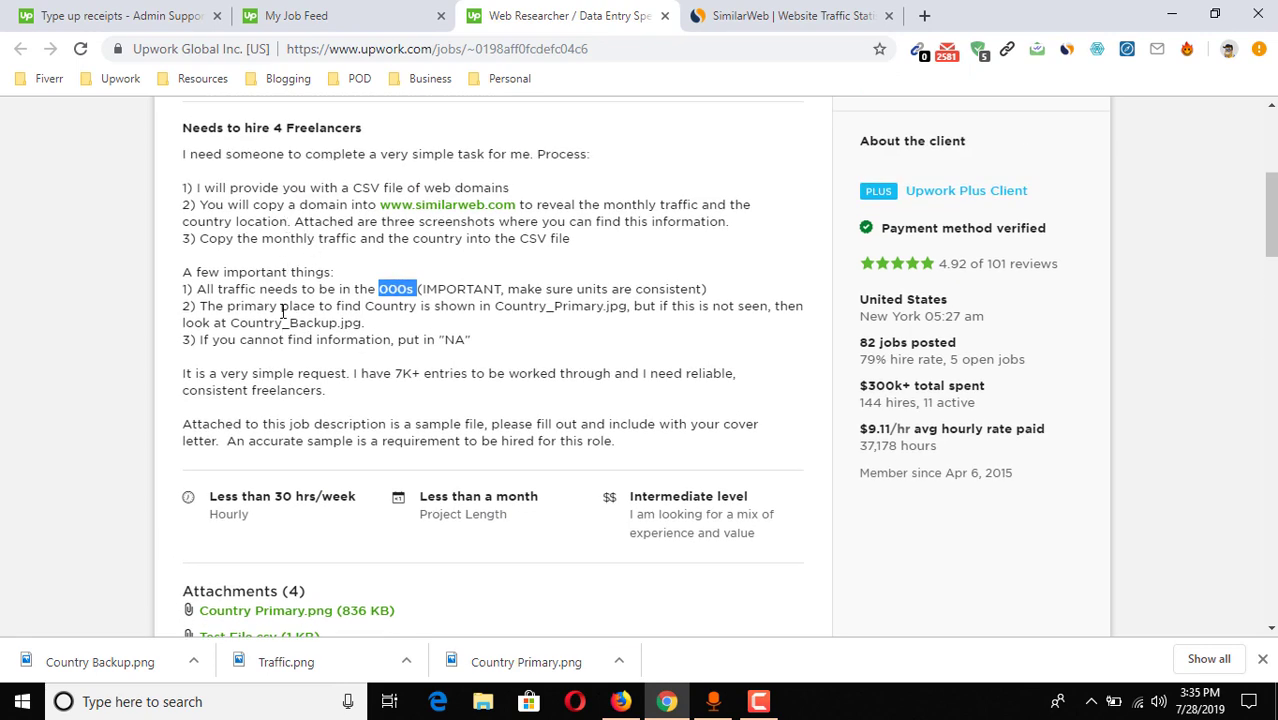
scroll(70, 422, "down", 2)
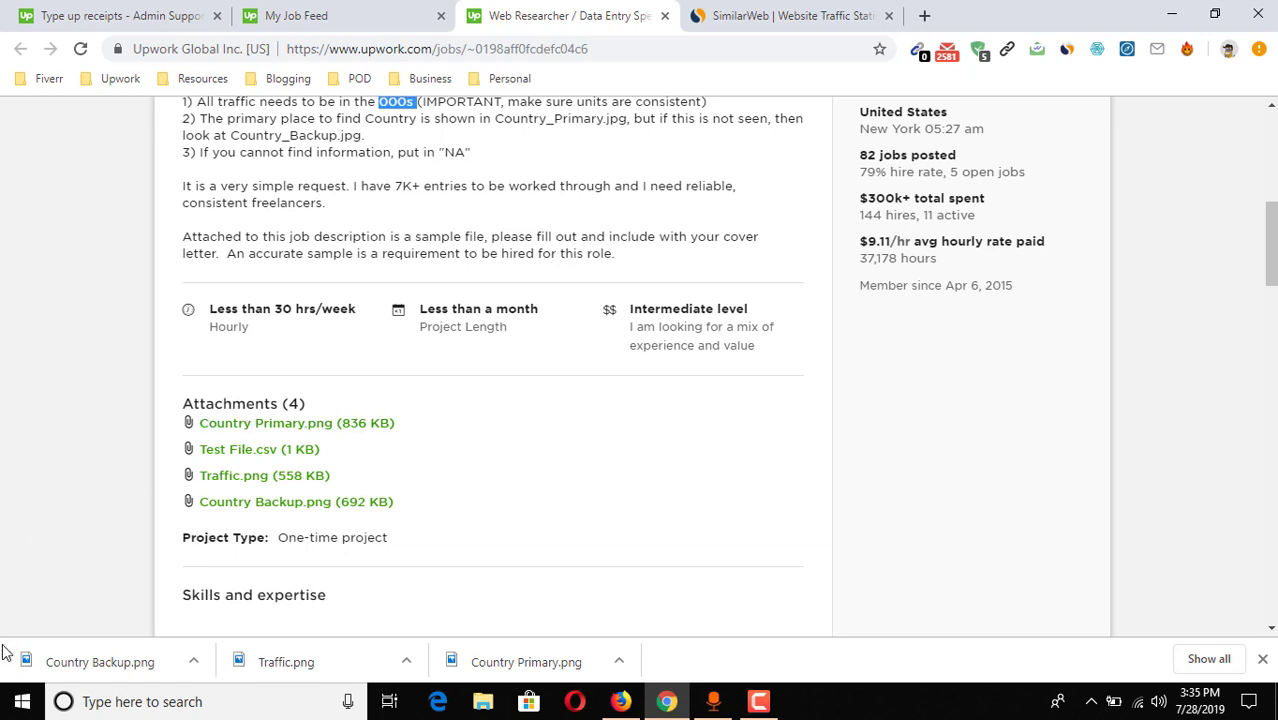
View and close the Country Primary, Country Backup and Traffic screenshots in Photos.
left_click(526, 662)
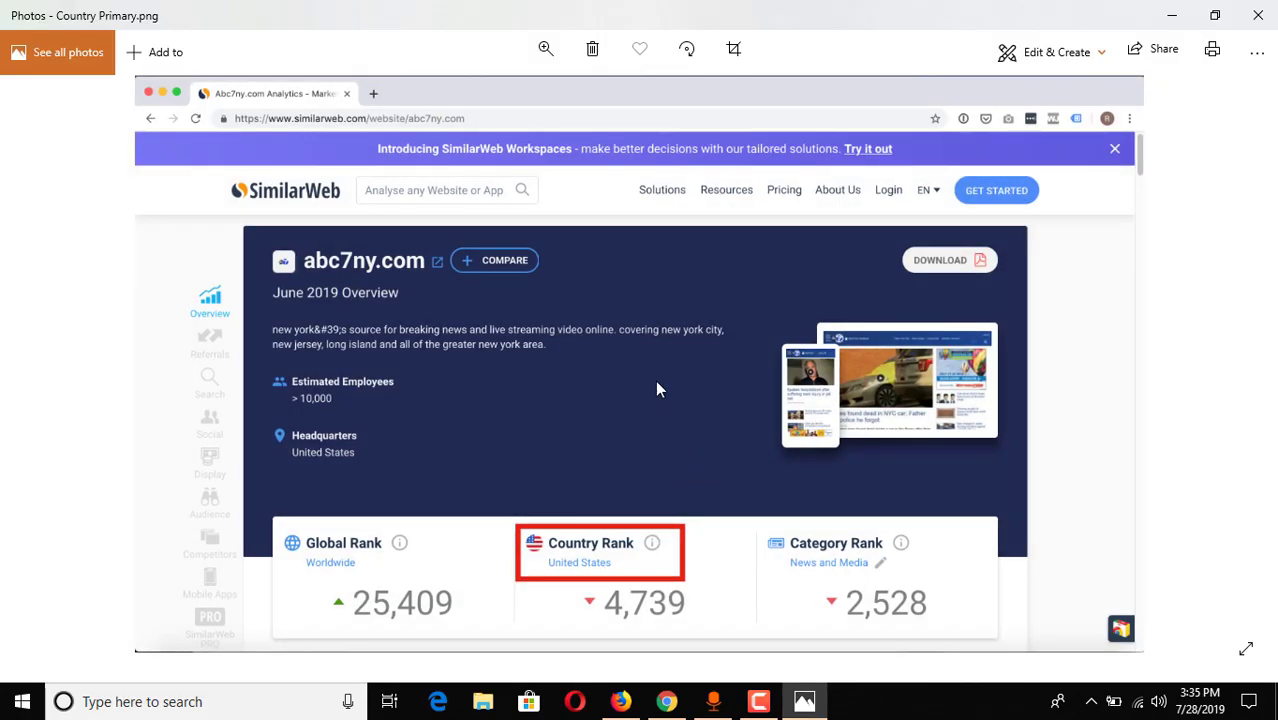
scroll(540, 491, "down", 1)
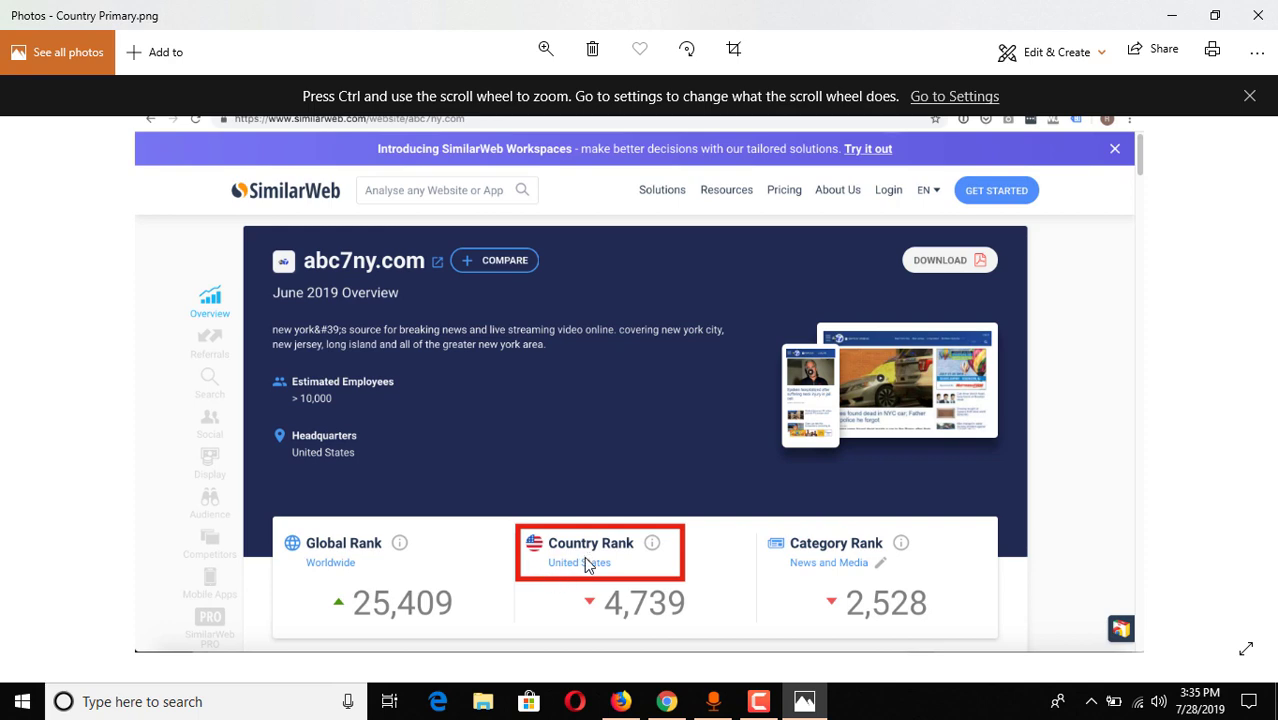
left_click(1250, 97)
left_click(1258, 15)
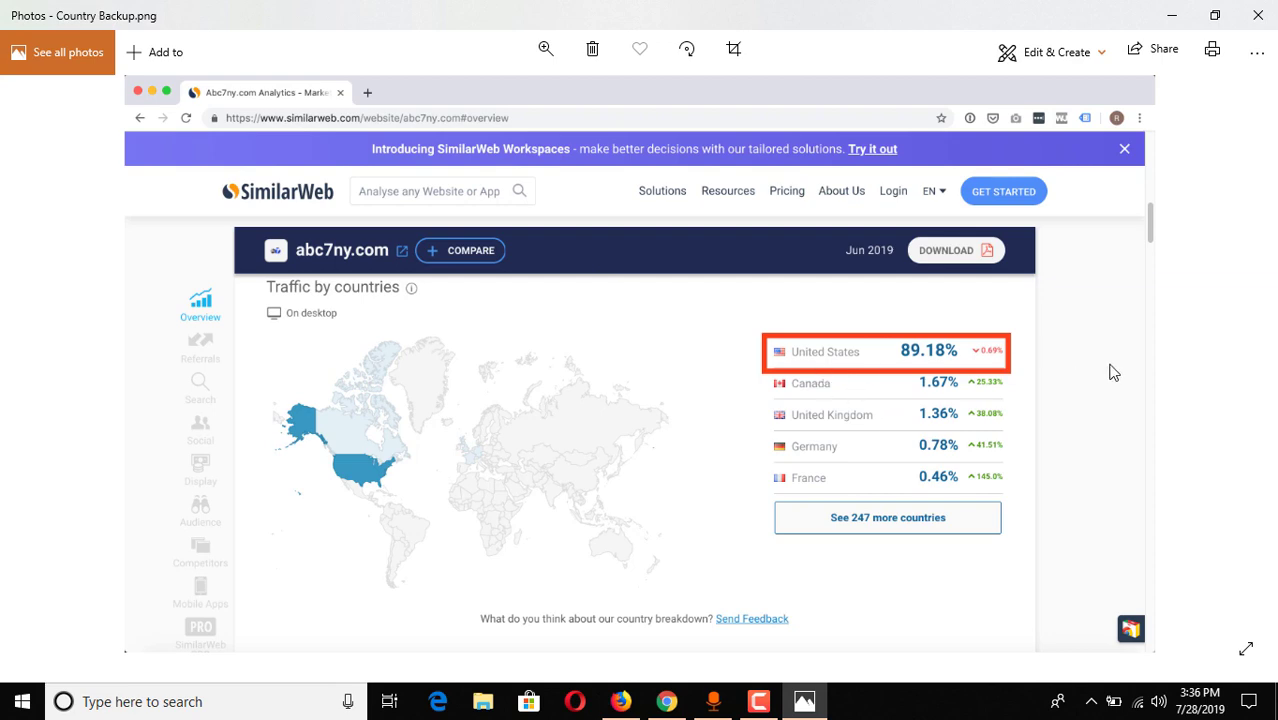
left_click(1258, 15)
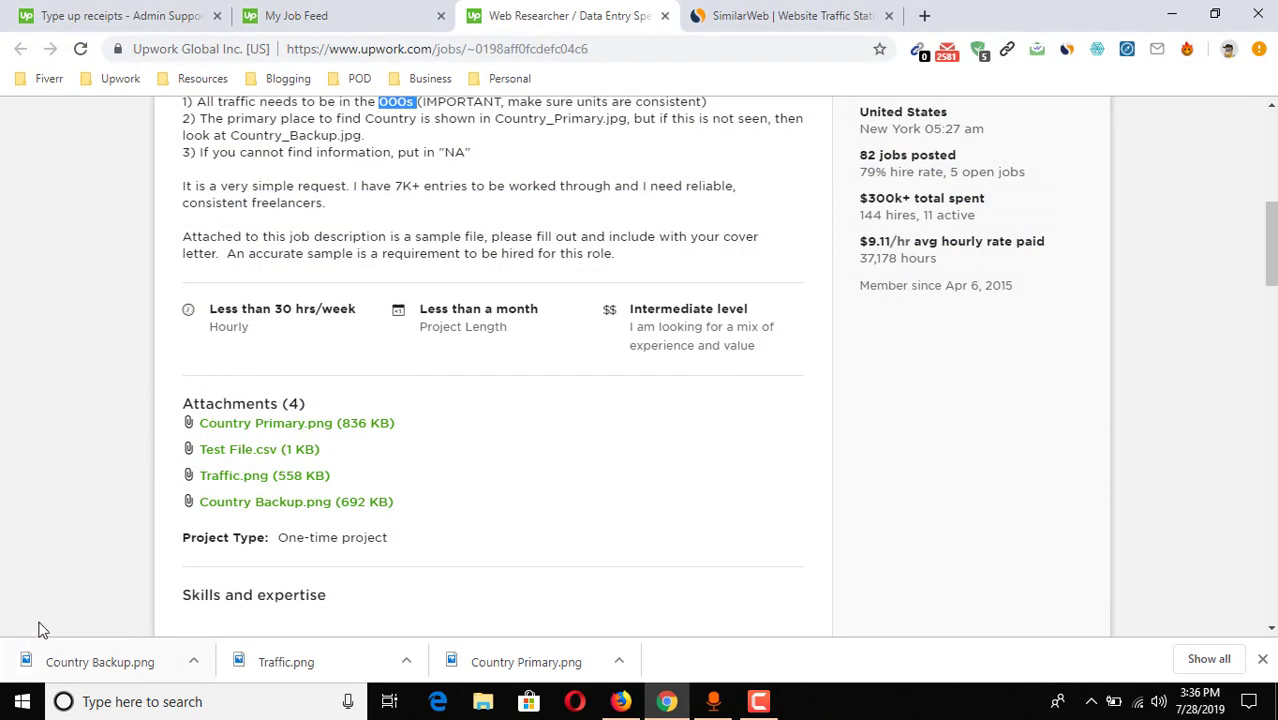
left_click(285, 662)
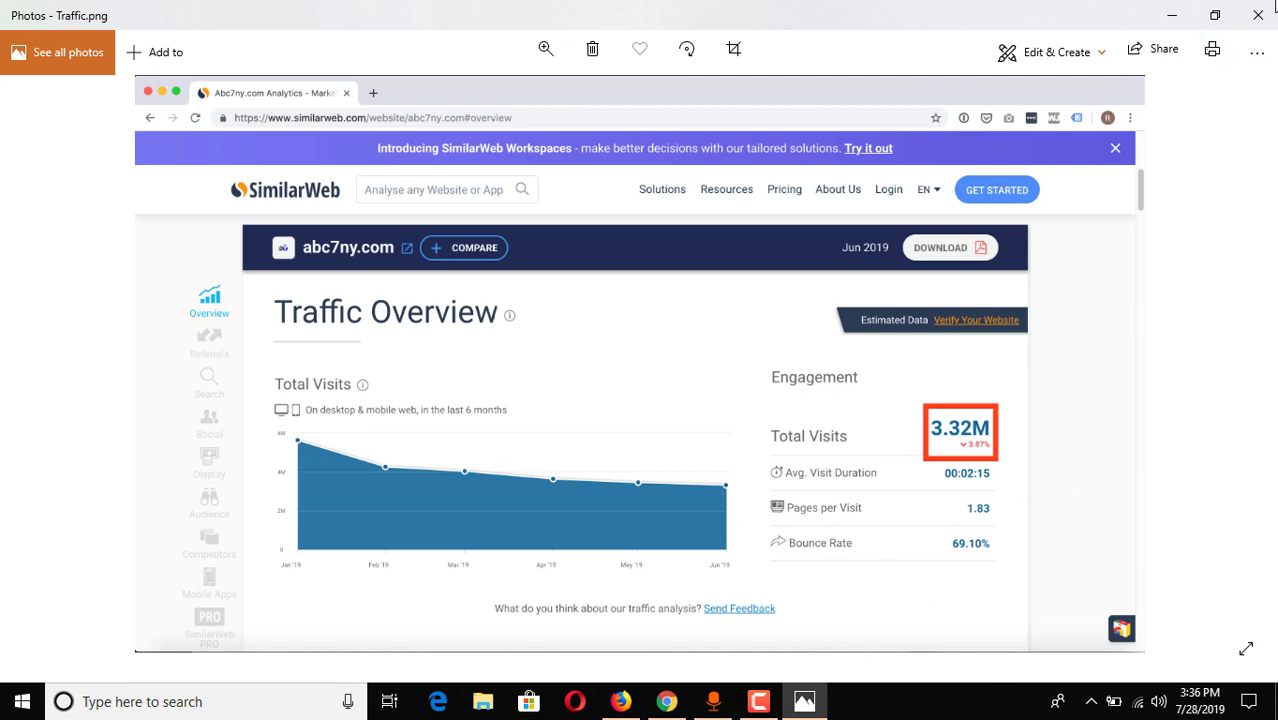
left_click(1257, 15)
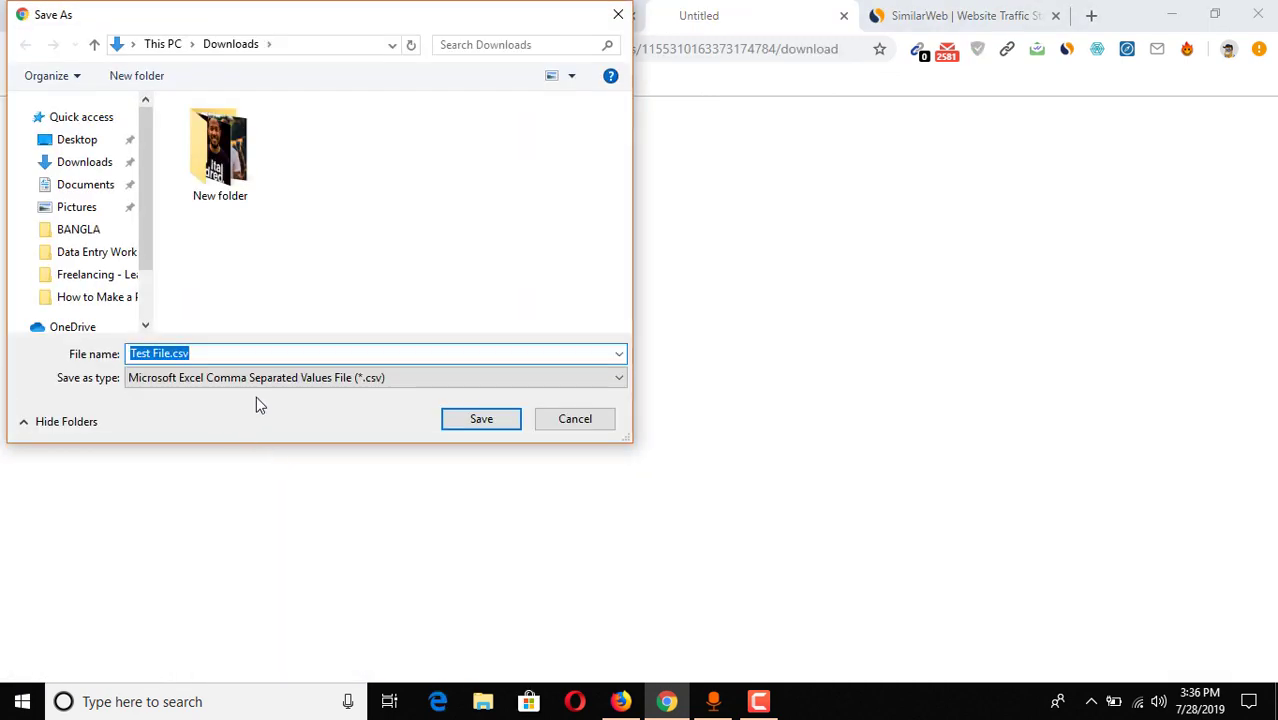
Save Test File.csv to Downloads and open the downloaded file in Excel.
left_click(452, 425)
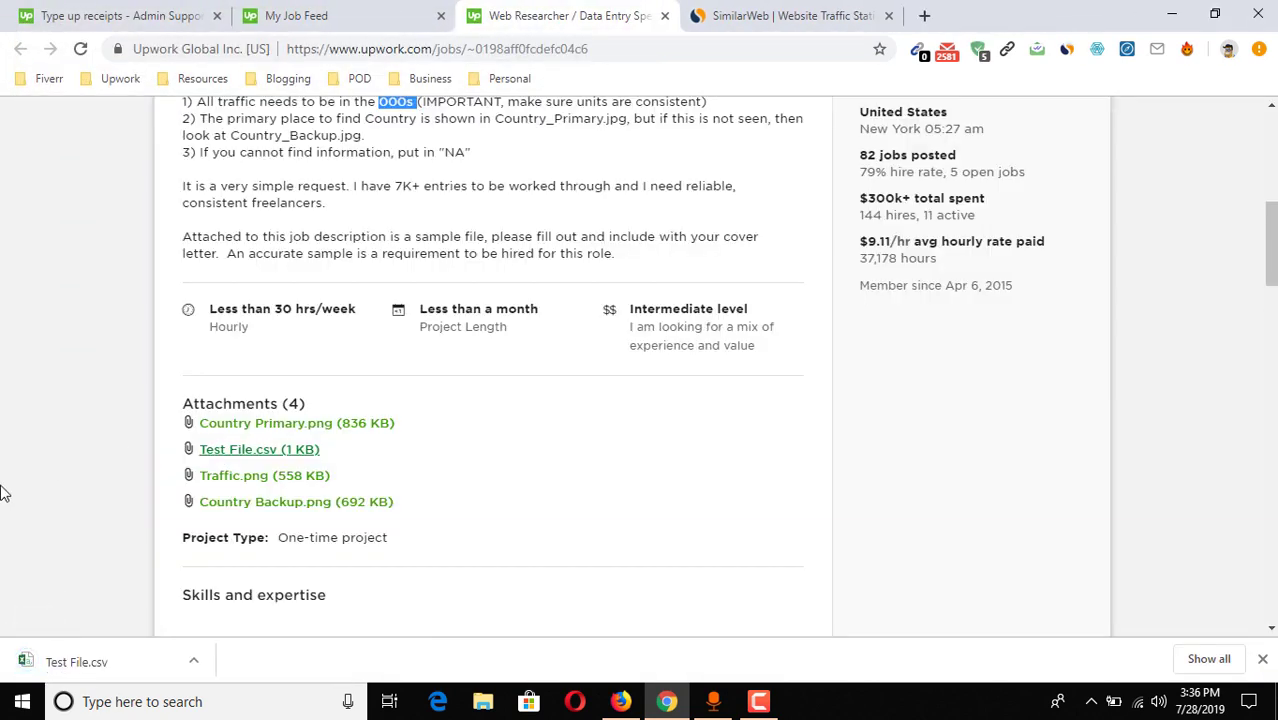
left_click(80, 664)
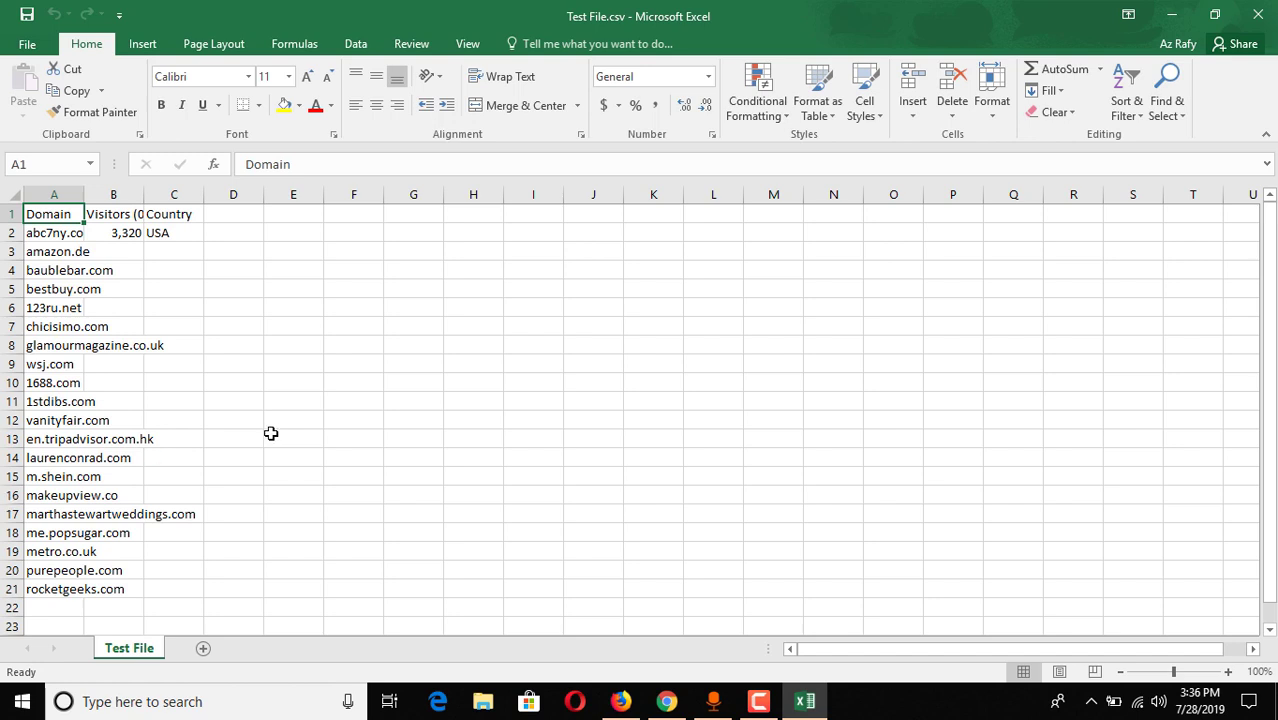
AutoFit columns A, B and C so the Visitors (000s) header shows in full.
double_click(78, 194)
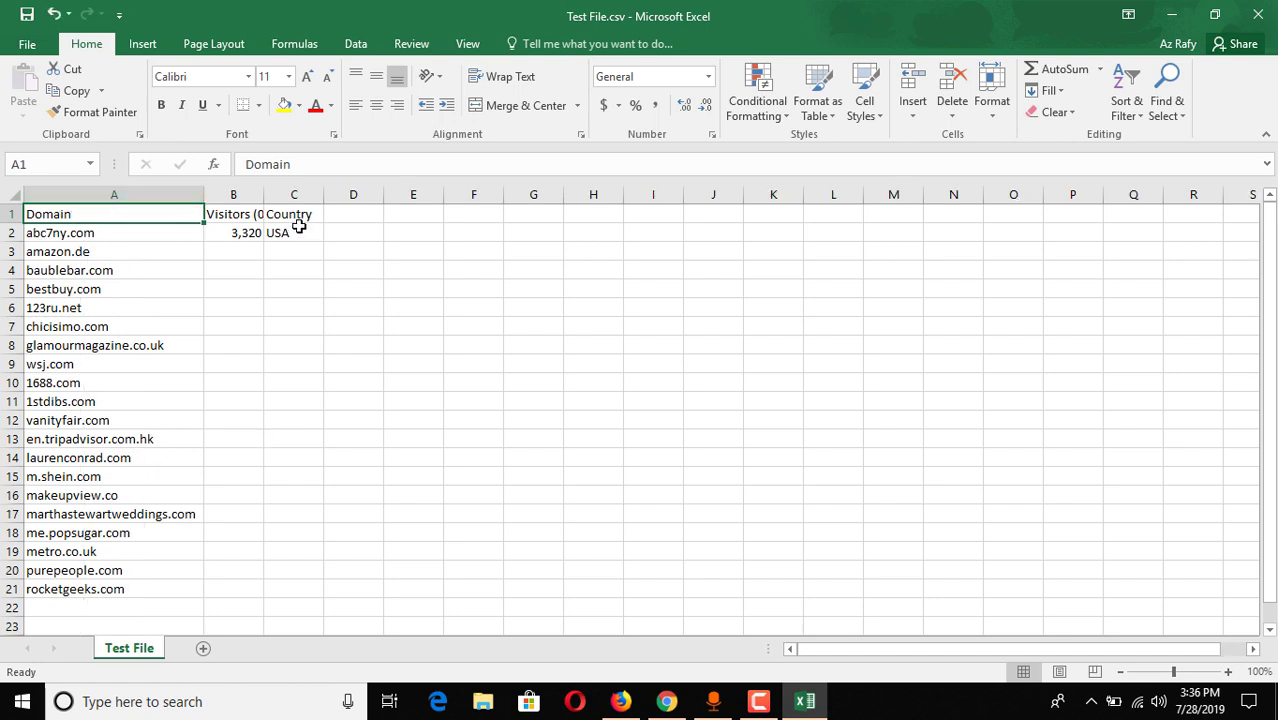
double_click(264, 194)
double_click(349, 189)
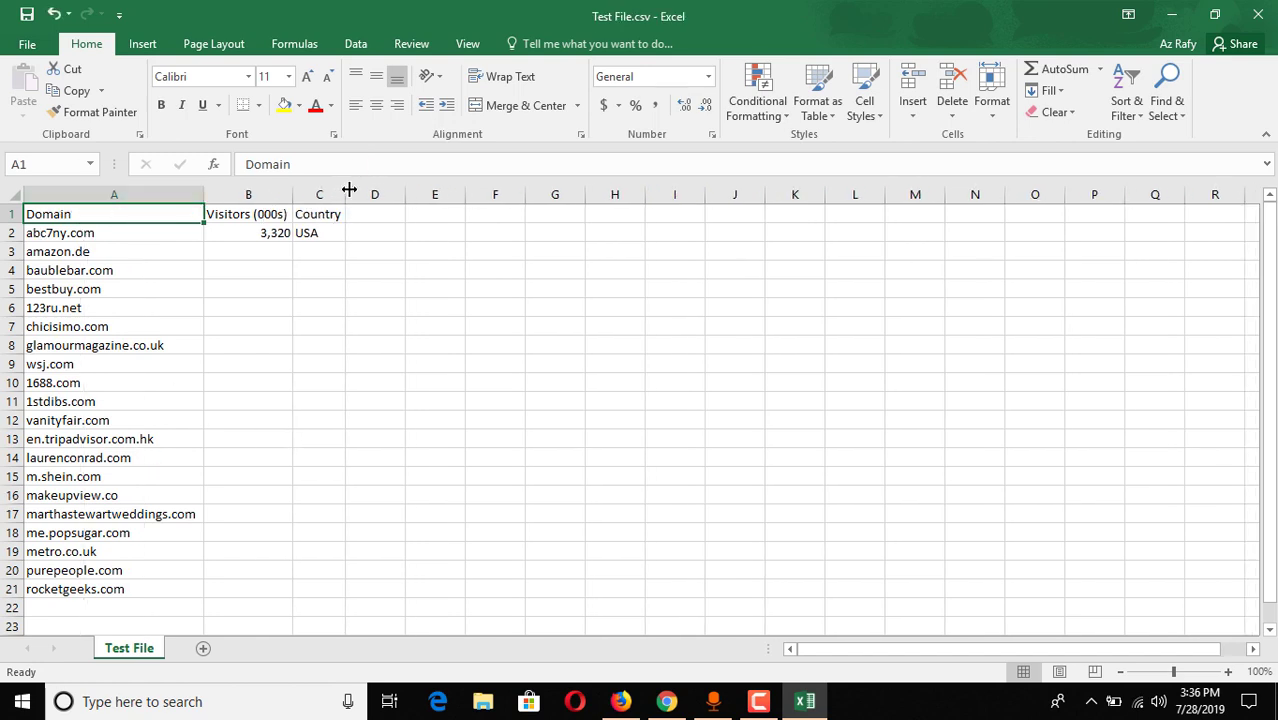
scroll(305, 337, "down", 2)
scroll(251, 434, "up", 2)
Copy amazon.de from cell A3 and minimise Excel.
left_click_drag(94, 252, 100, 588)
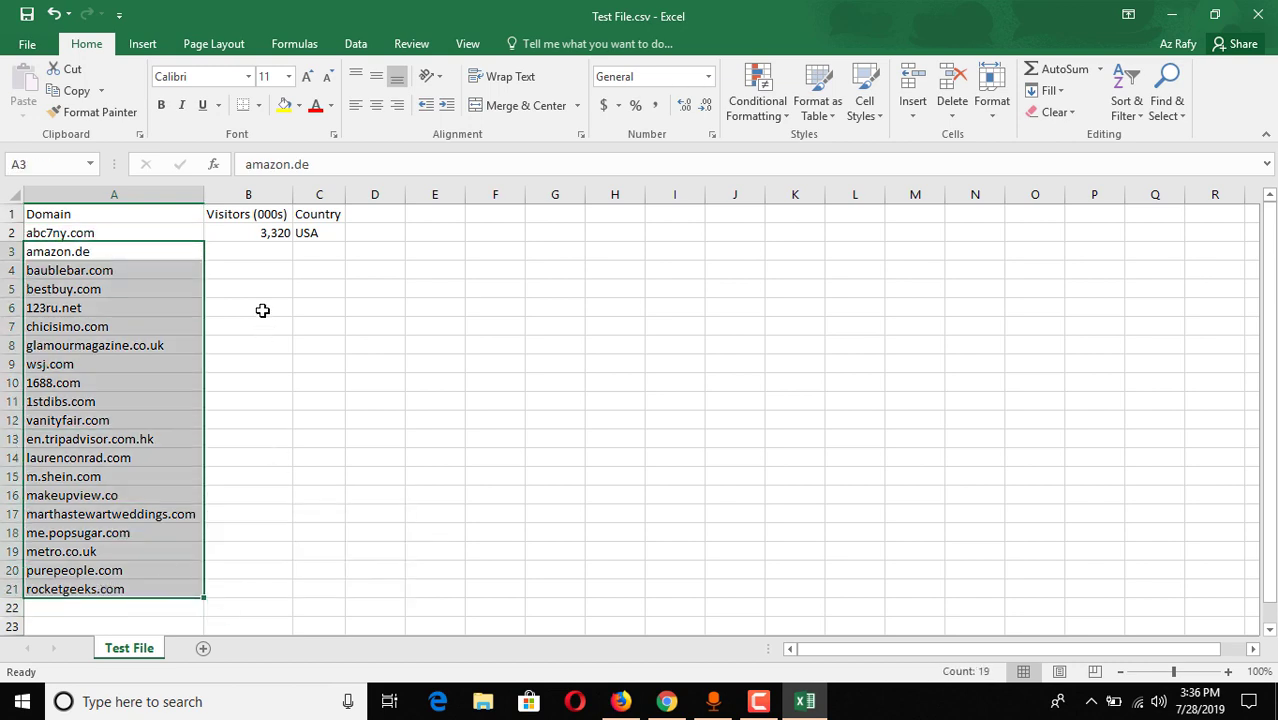
left_click(250, 262)
left_click(92, 256)
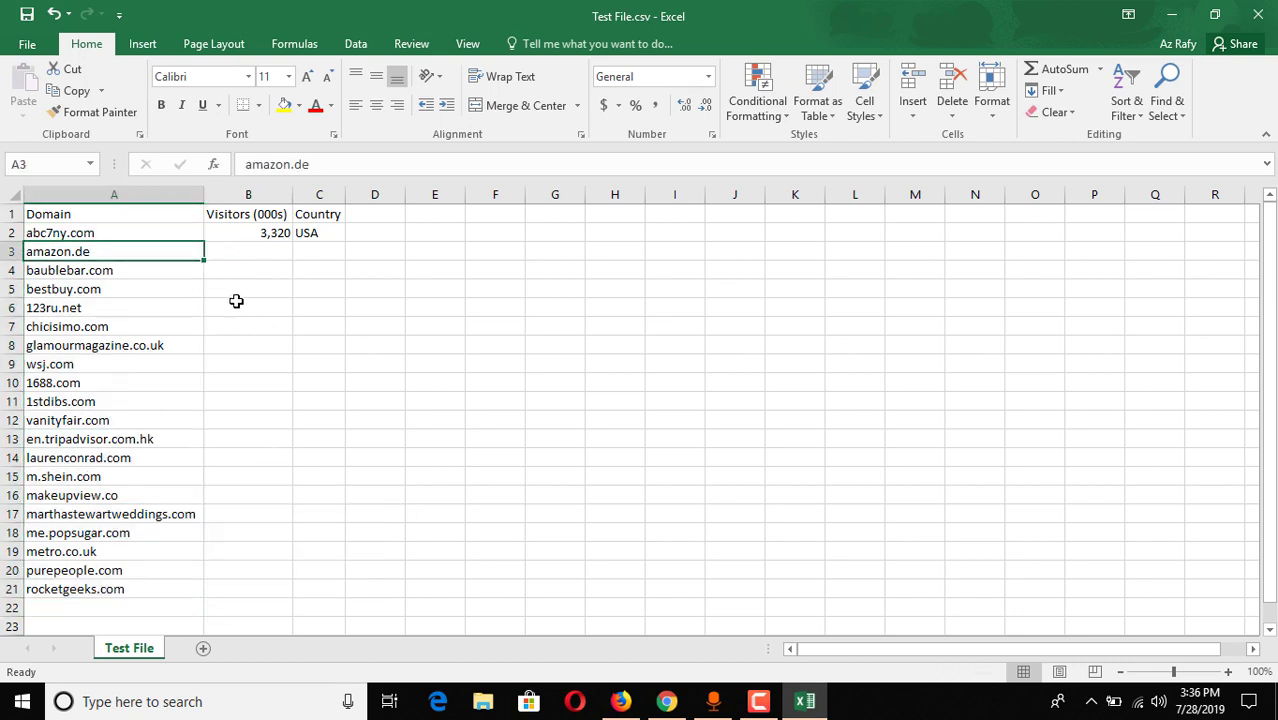
key("ctrl+c")
left_click(1168, 22)
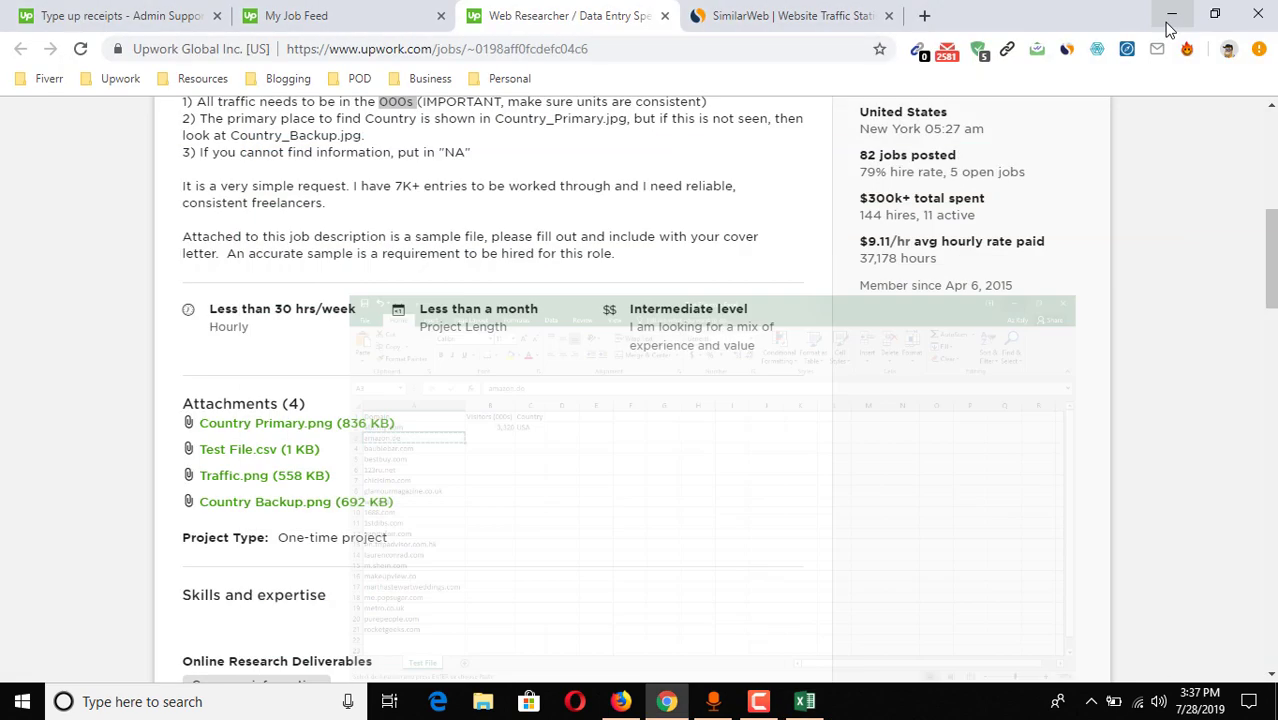
Search SimilarWeb for the pasted domain amazon.de.
left_click(790, 15)
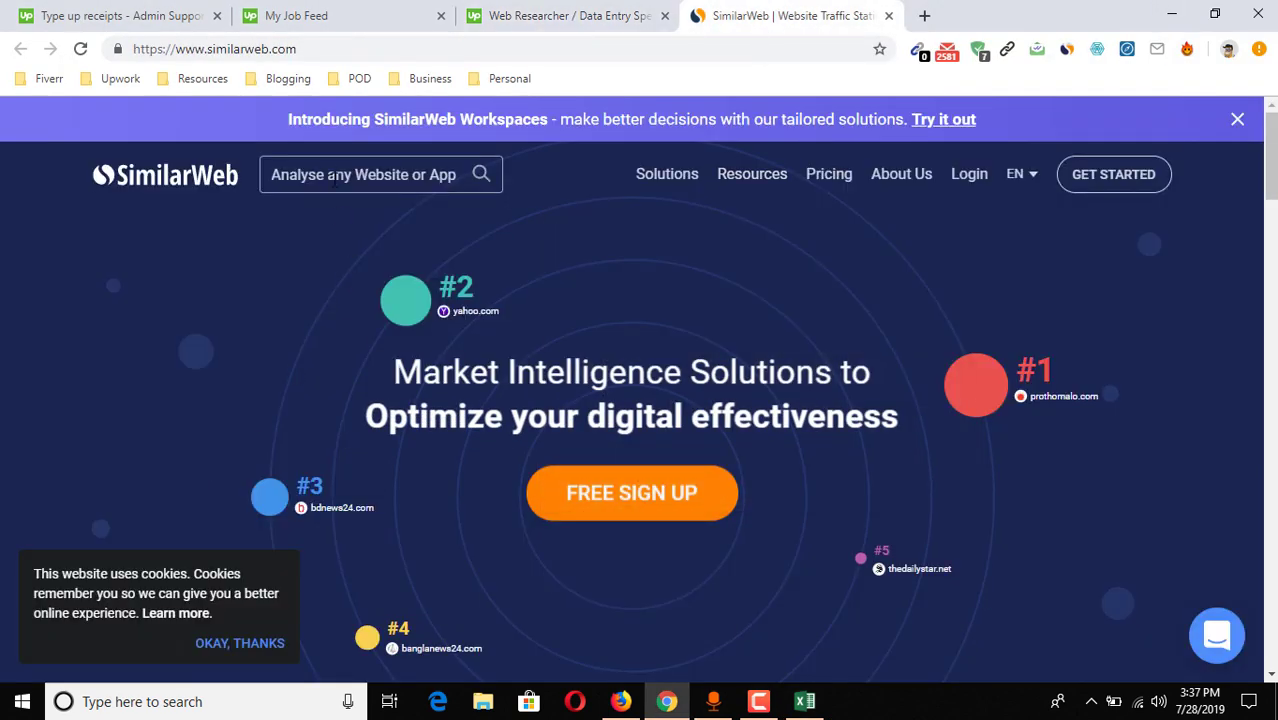
left_click(333, 178)
key("ctrl+v")
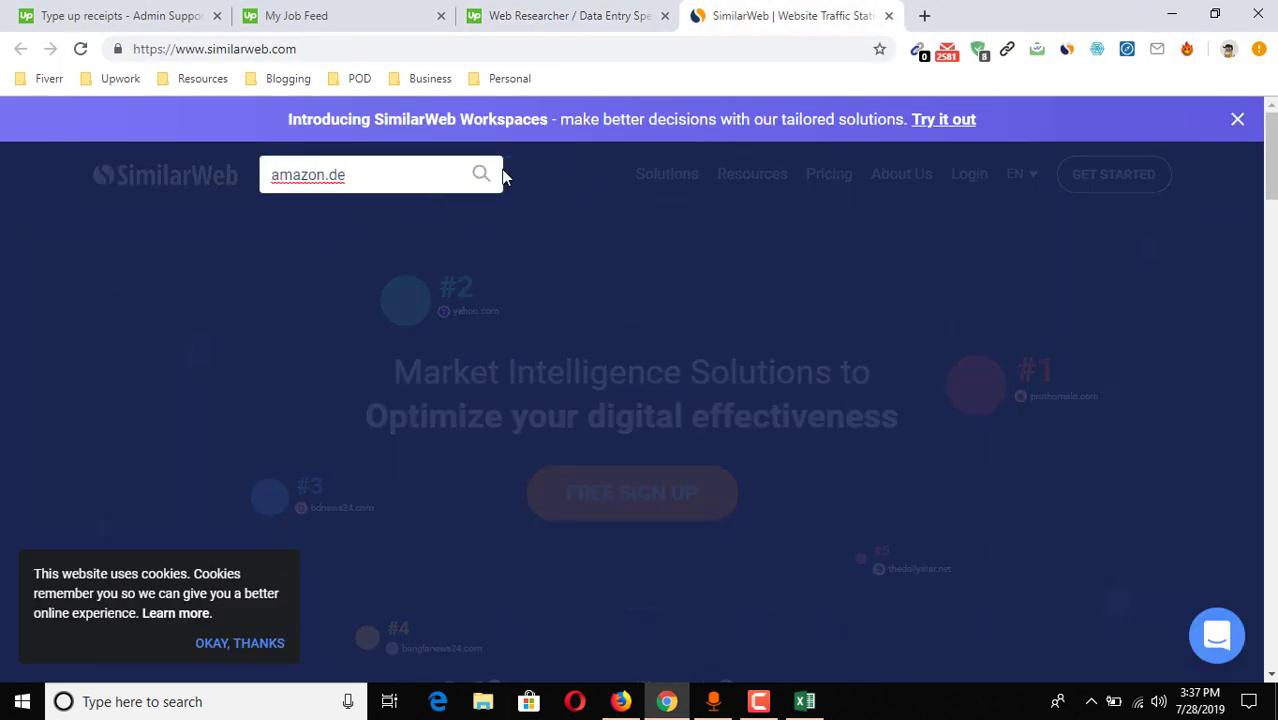
left_click(483, 176)
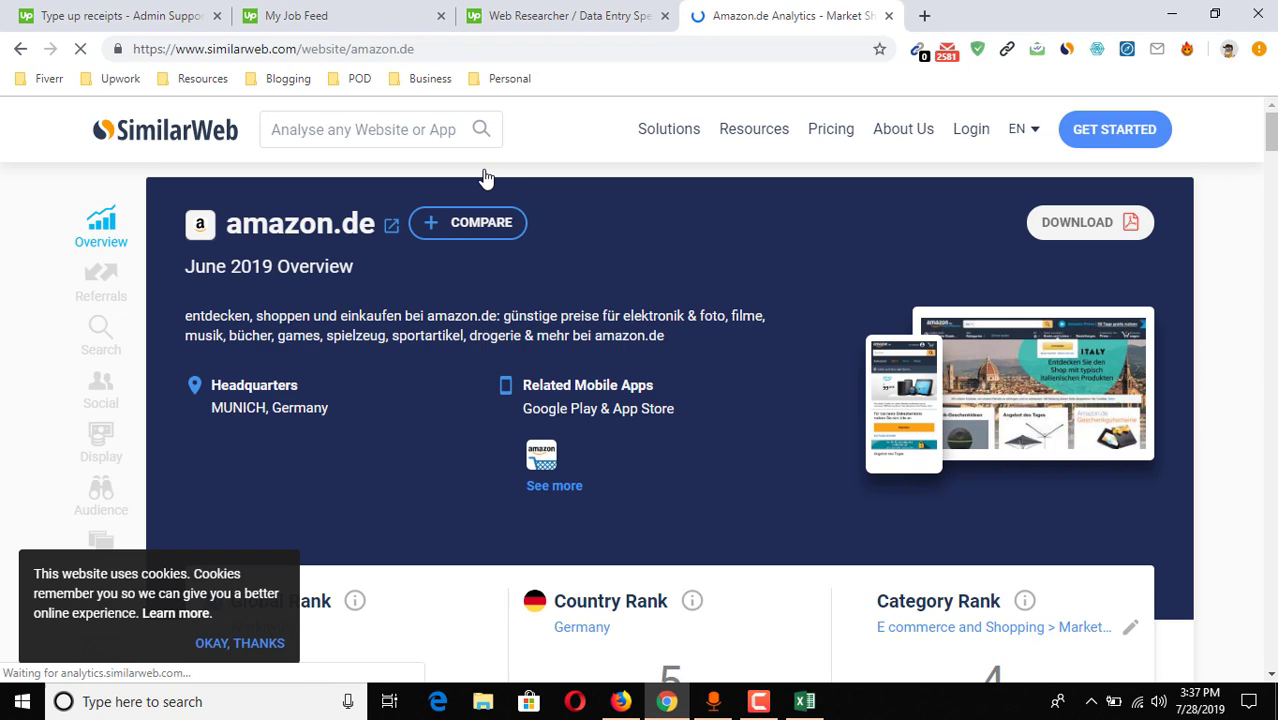
Dismiss the cookie notice and locate amazon.de's Country Rank in Germany.
scroll(483, 250, "down", 2)
scroll(560, 400, "down", 2)
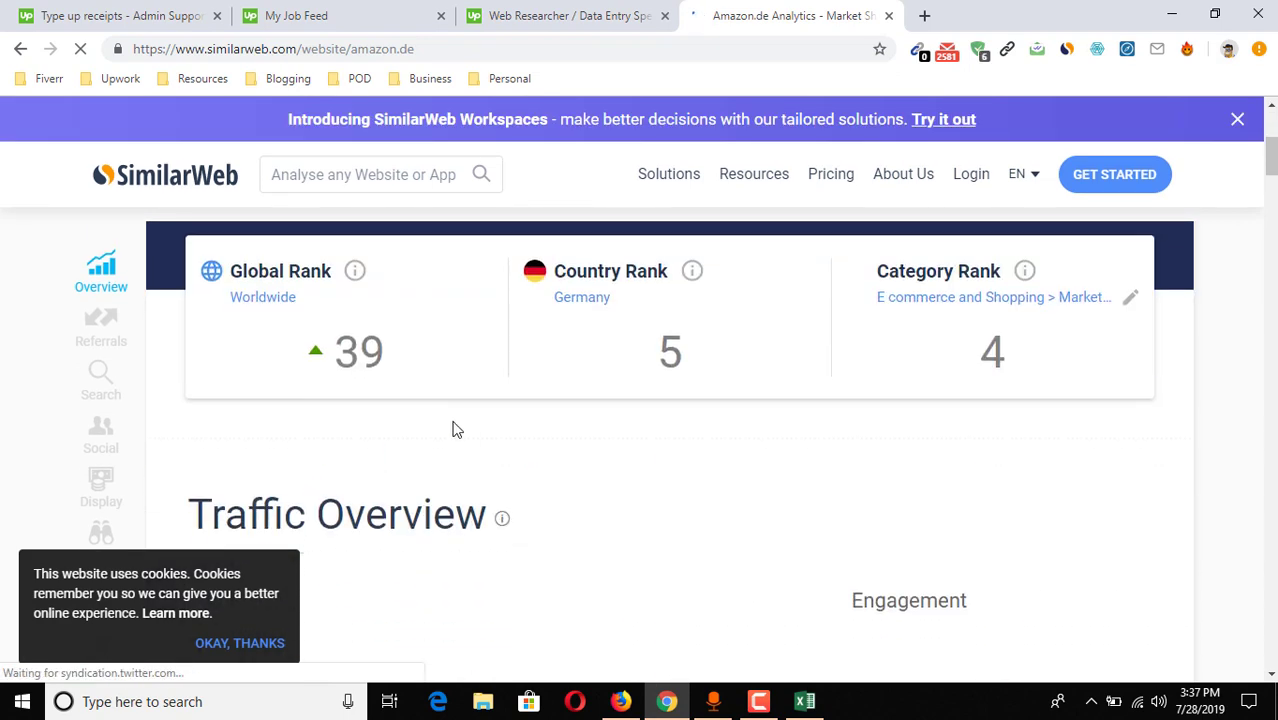
scroll(442, 385, "down", 1)
scroll(442, 385, "down", 1)
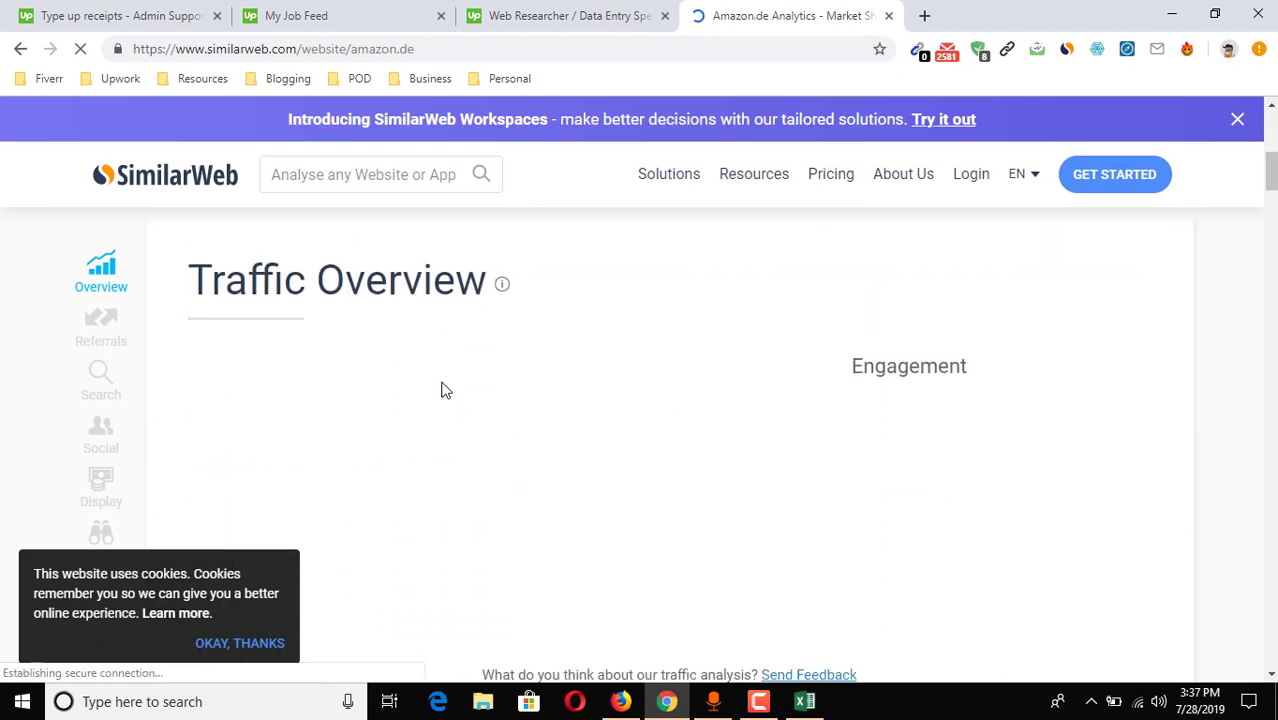
scroll(448, 386, "up", 3)
scroll(448, 386, "up", 1)
scroll(448, 386, "up", 1)
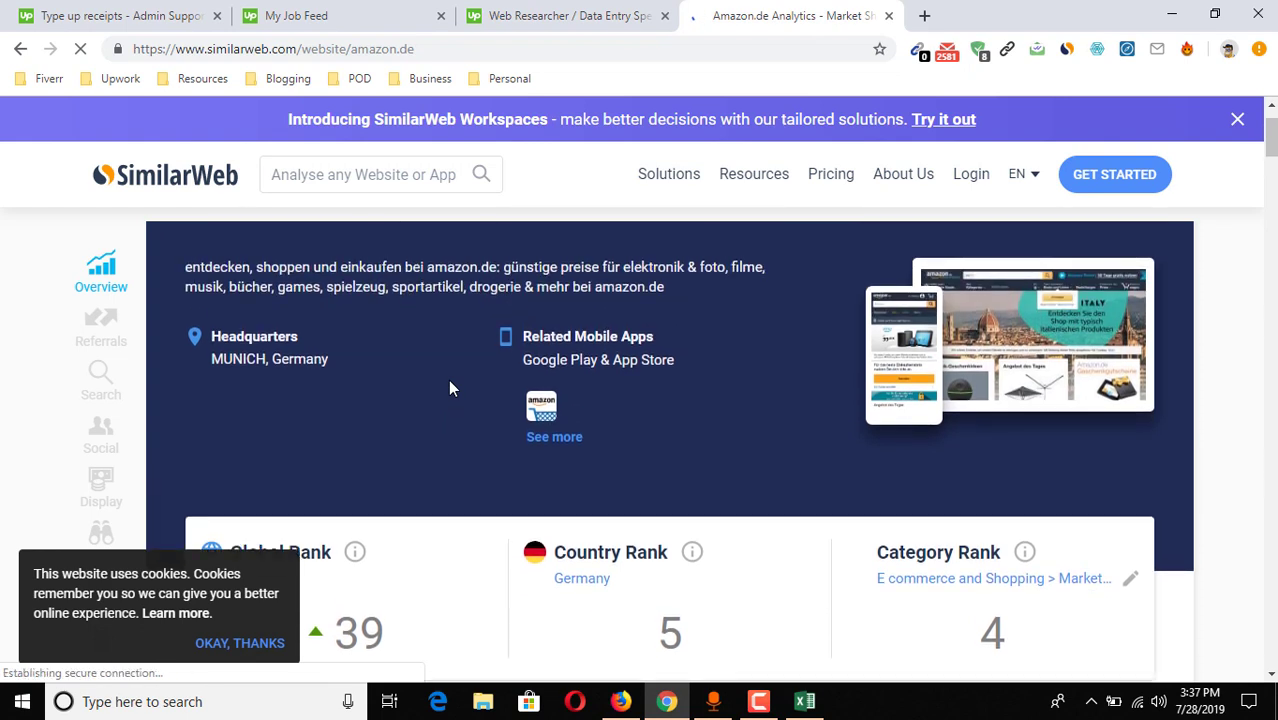
left_click(250, 643)
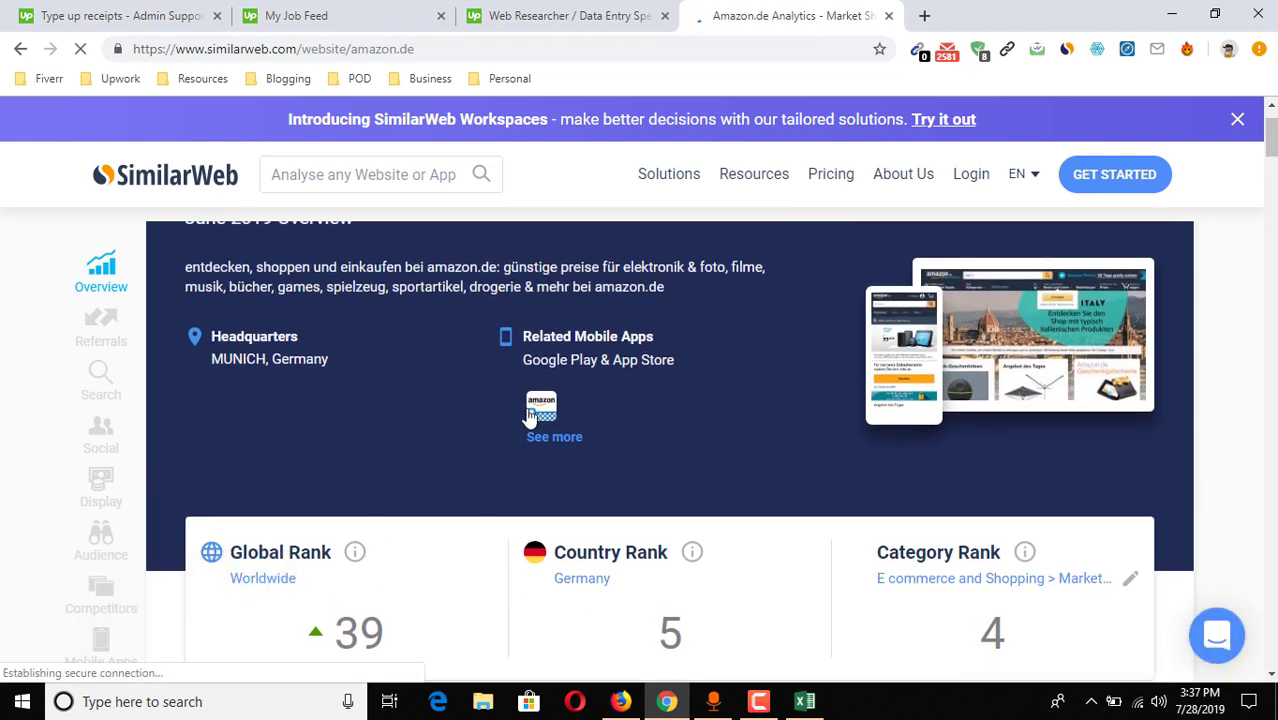
scroll(570, 480, "down", 1)
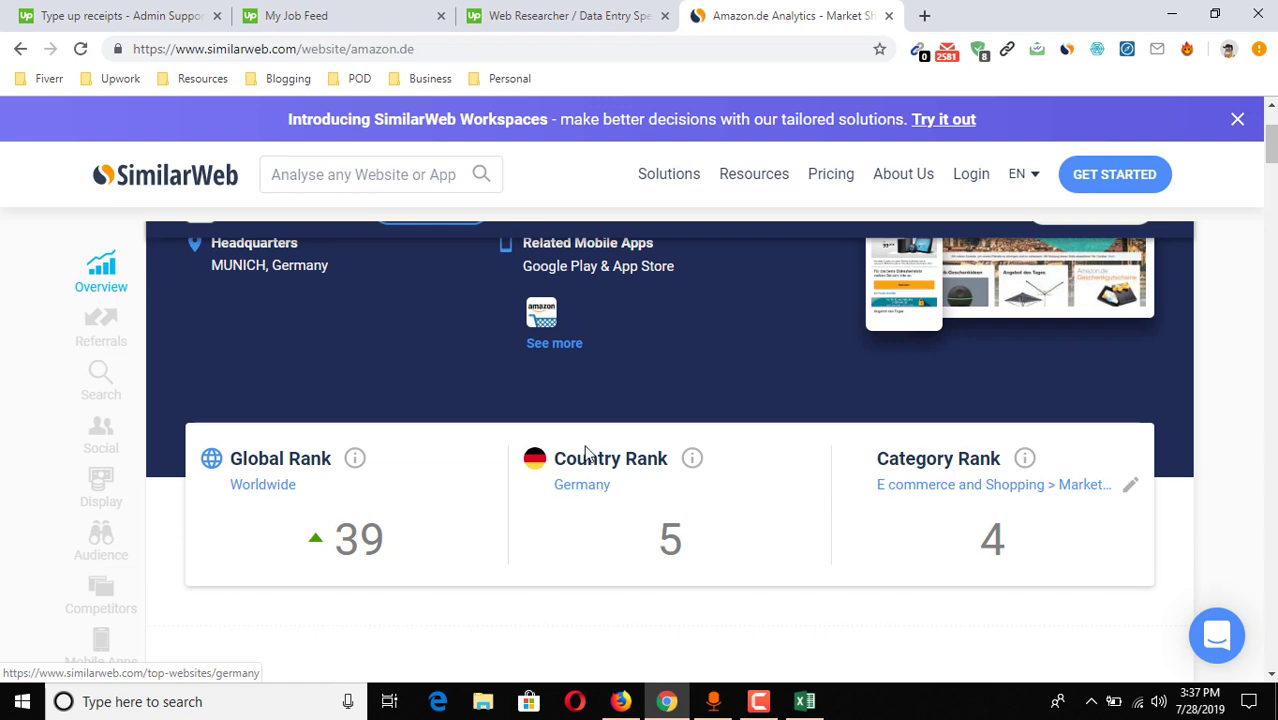
right_click(575, 495)
left_click(625, 365)
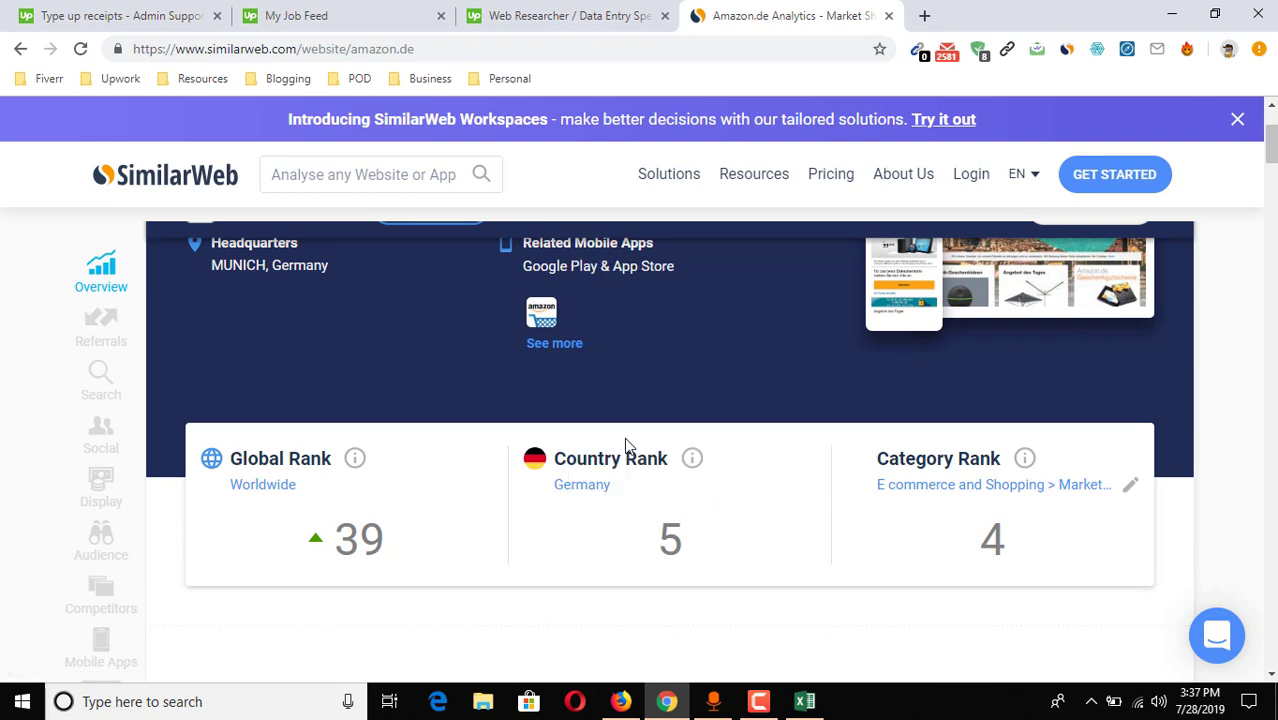
Enter Germany in cell C3 for amazon.de, then minimise Excel.
key("alt+Tab")
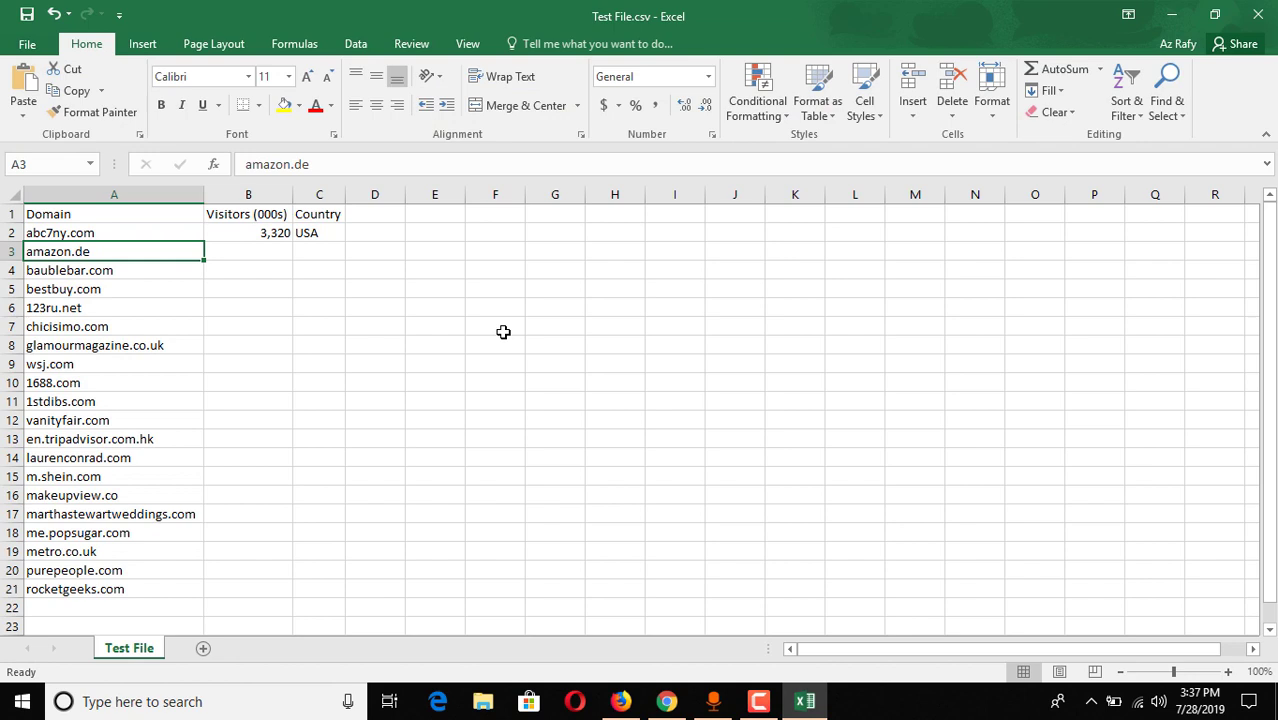
left_click(315, 256)
type("Germany")
left_click(333, 313)
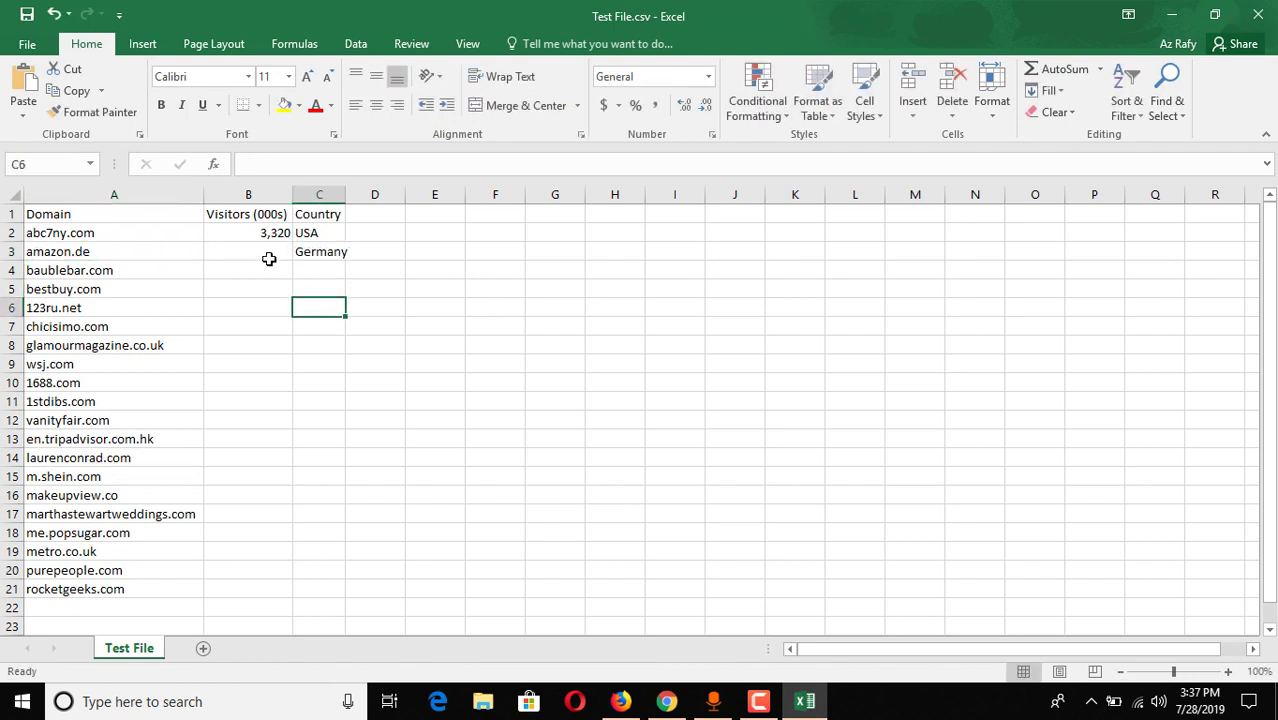
left_click(269, 258)
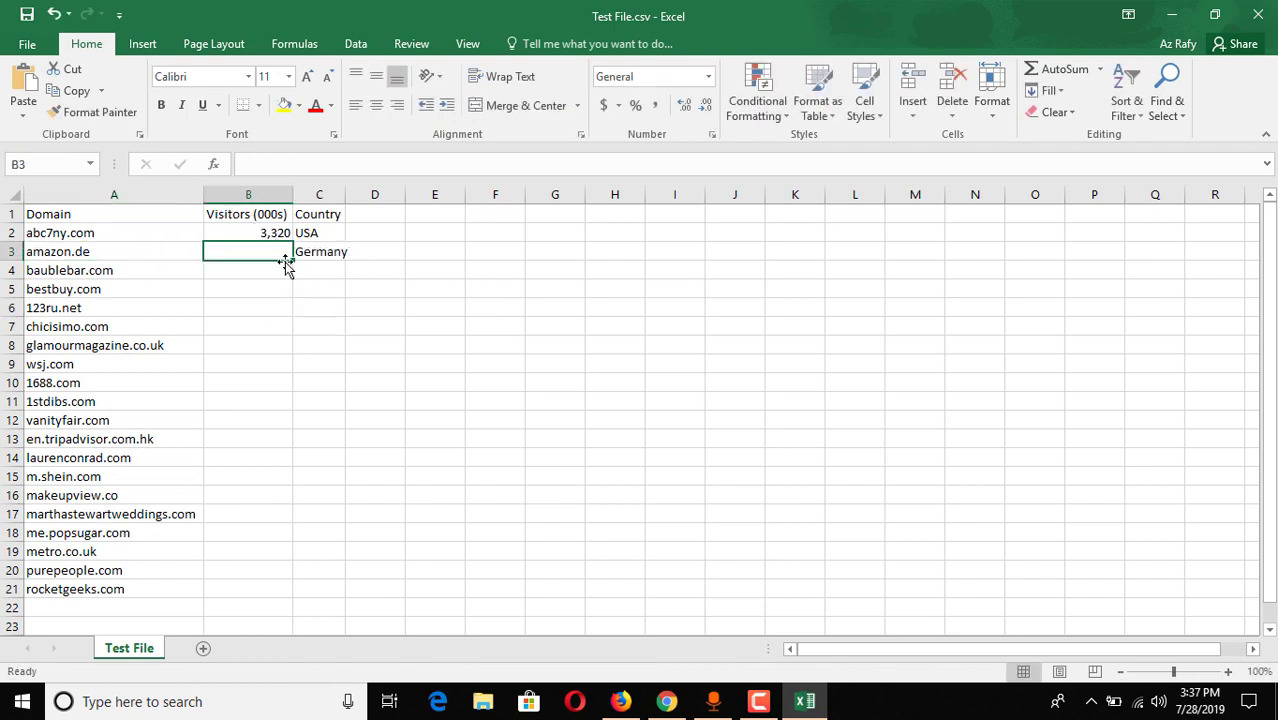
left_click(1172, 14)
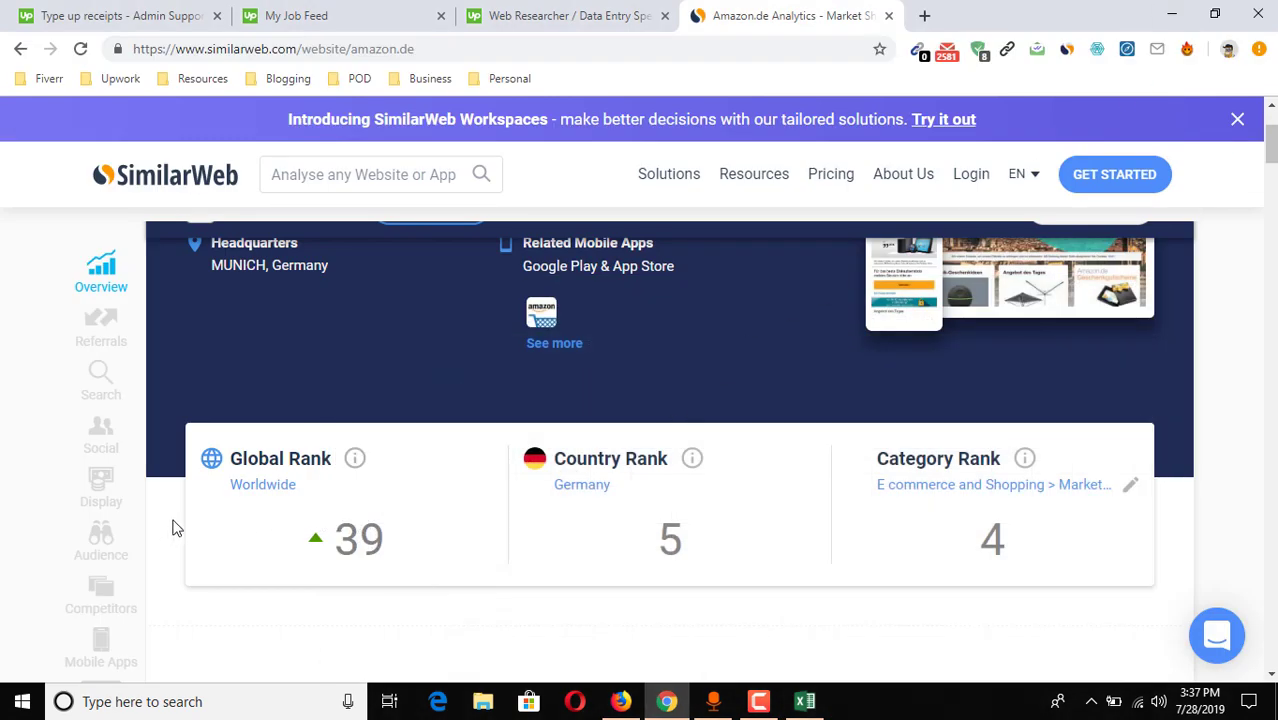
Paste amazon.de's 486.01M total visits into cell B3.
scroll(372, 421, "up", 2)
scroll(283, 440, "down", 3)
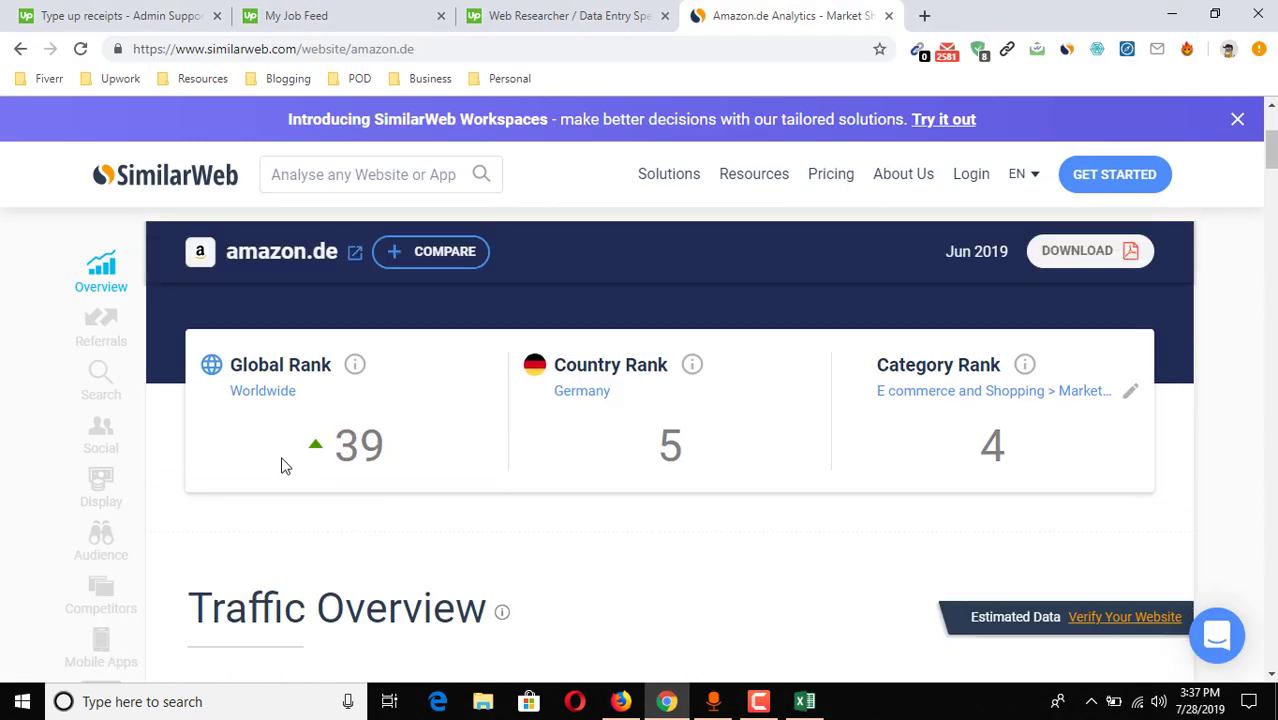
scroll(283, 465, "down", 2)
scroll(300, 460, "down", 2)
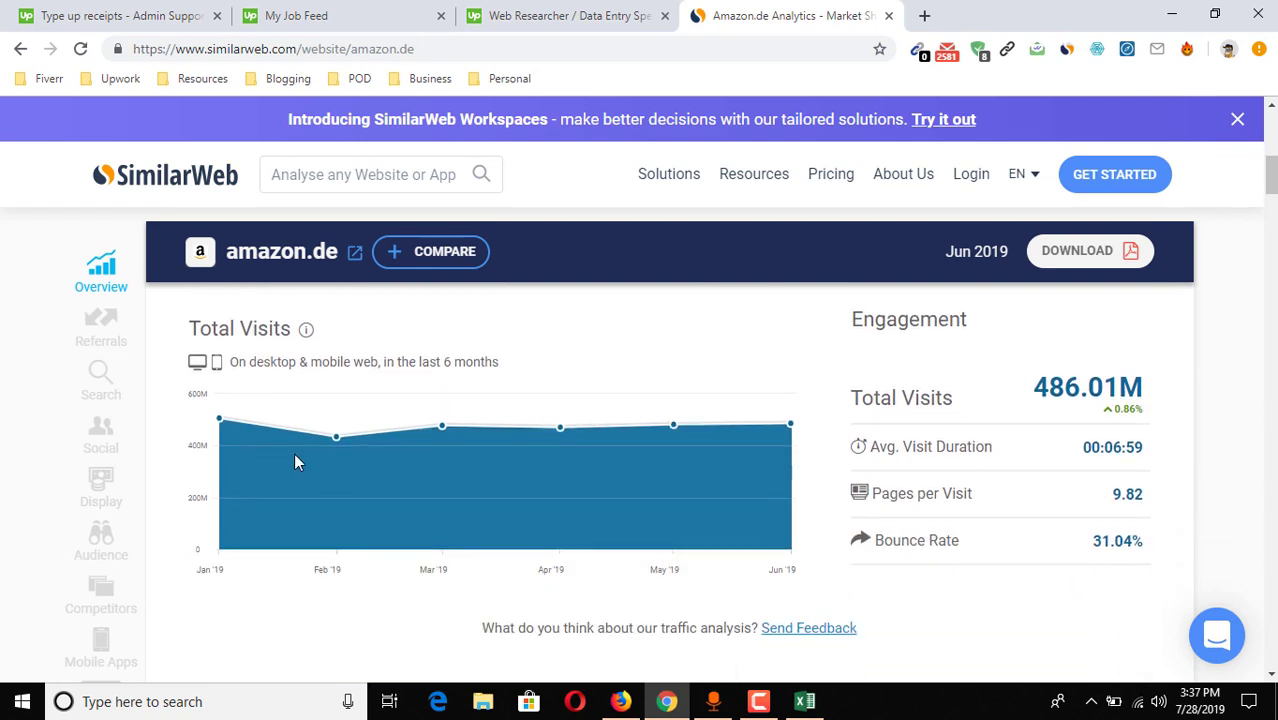
double_click(1043, 382)
key("ctrl+c")
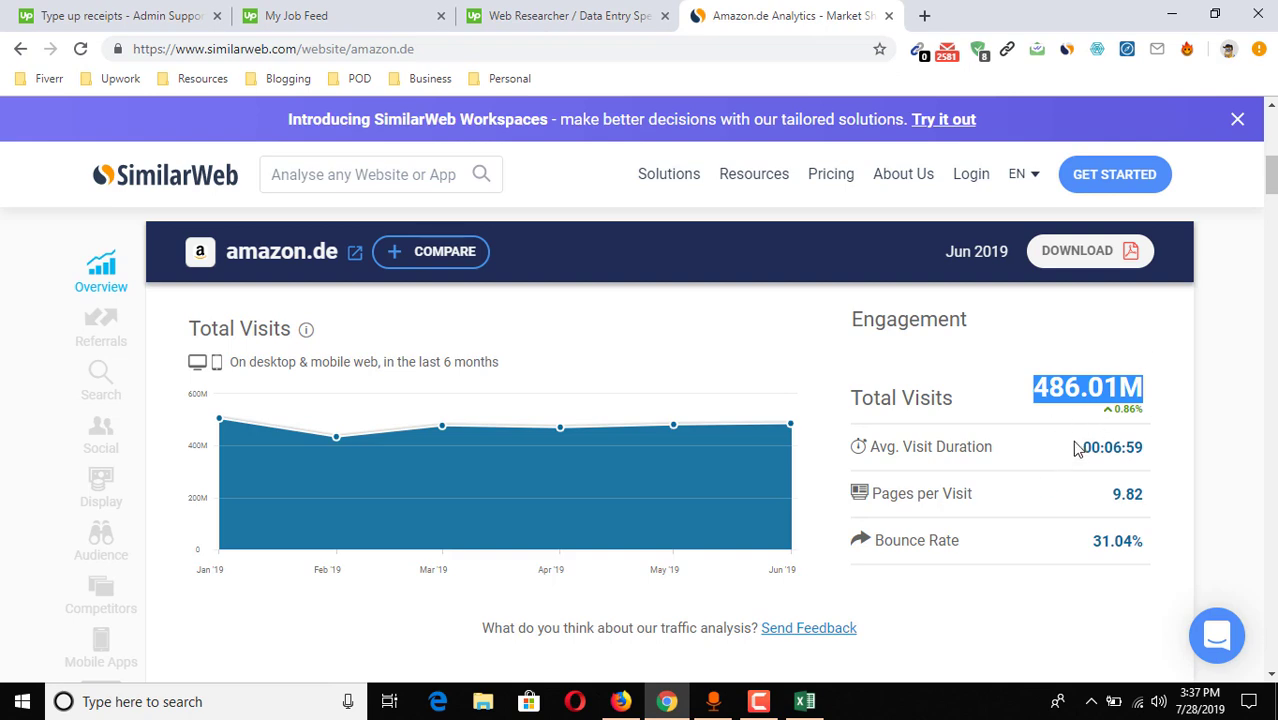
left_click(805, 701)
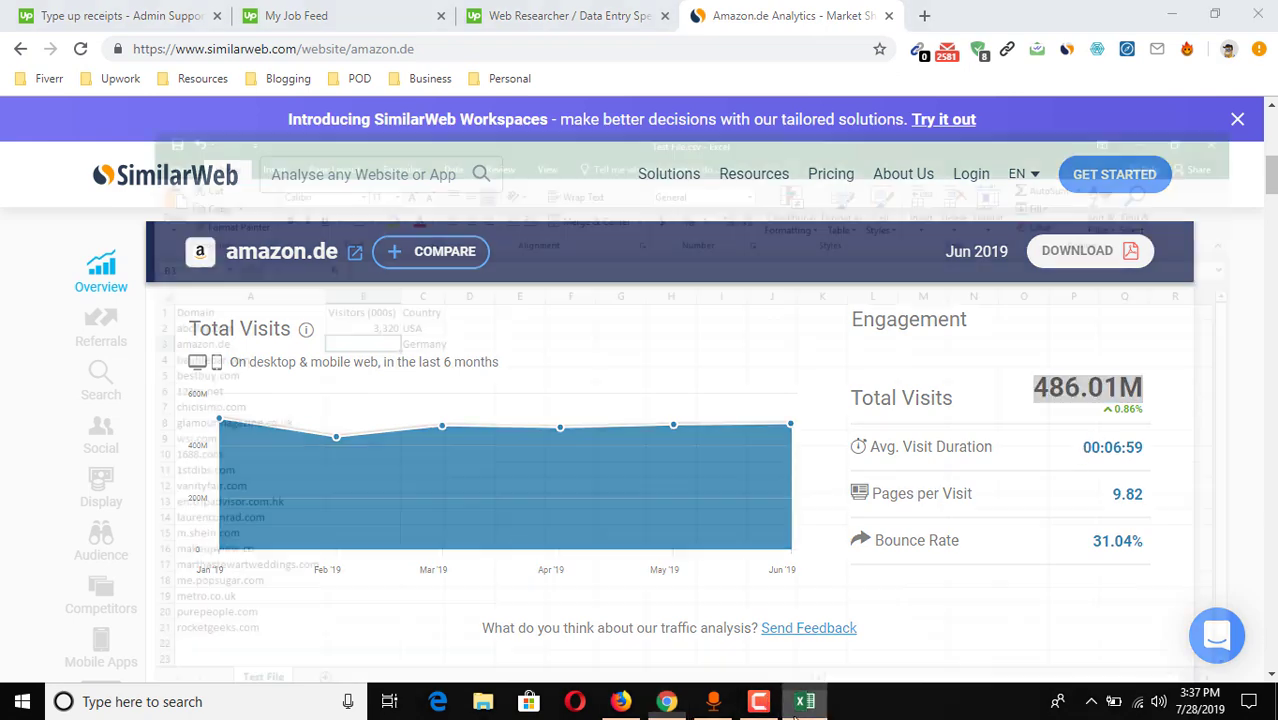
key("ctrl+v")
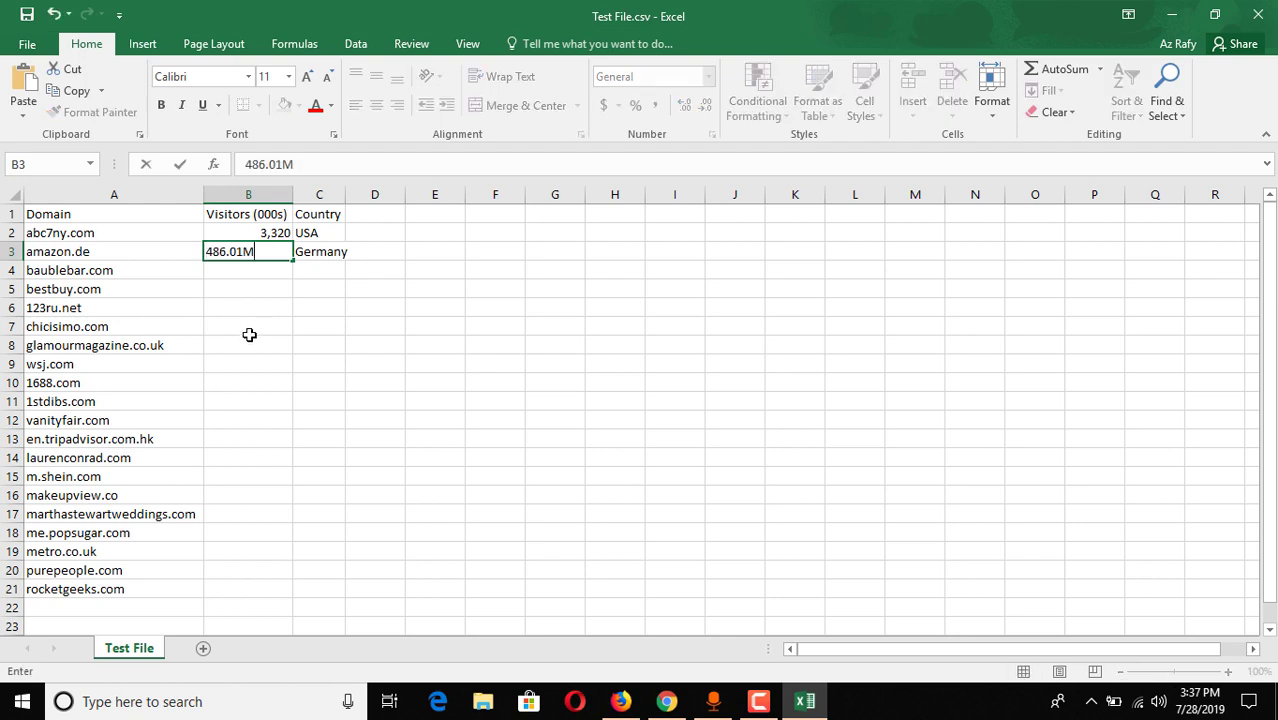
left_click(251, 345)
Copy abc7ny.com from A2 and look it up on SimilarWeb, showing 3.32M visits.
left_click(255, 270)
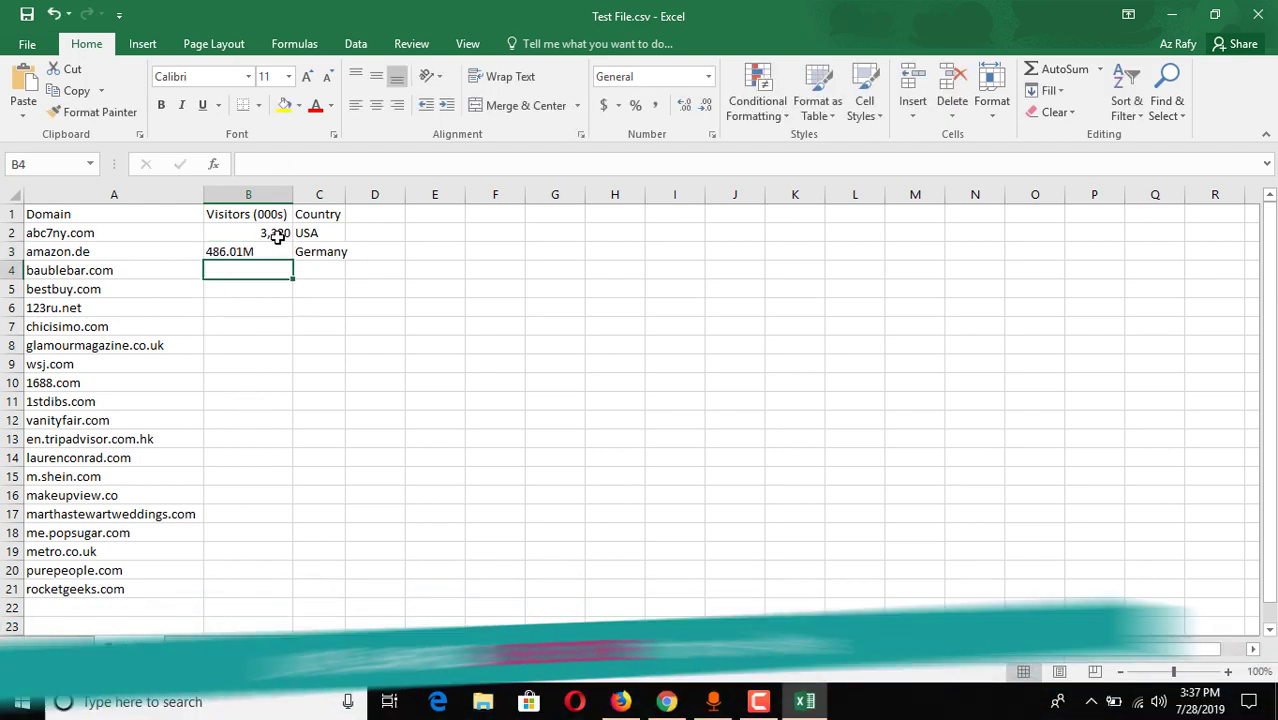
left_click(280, 233)
left_click(155, 231)
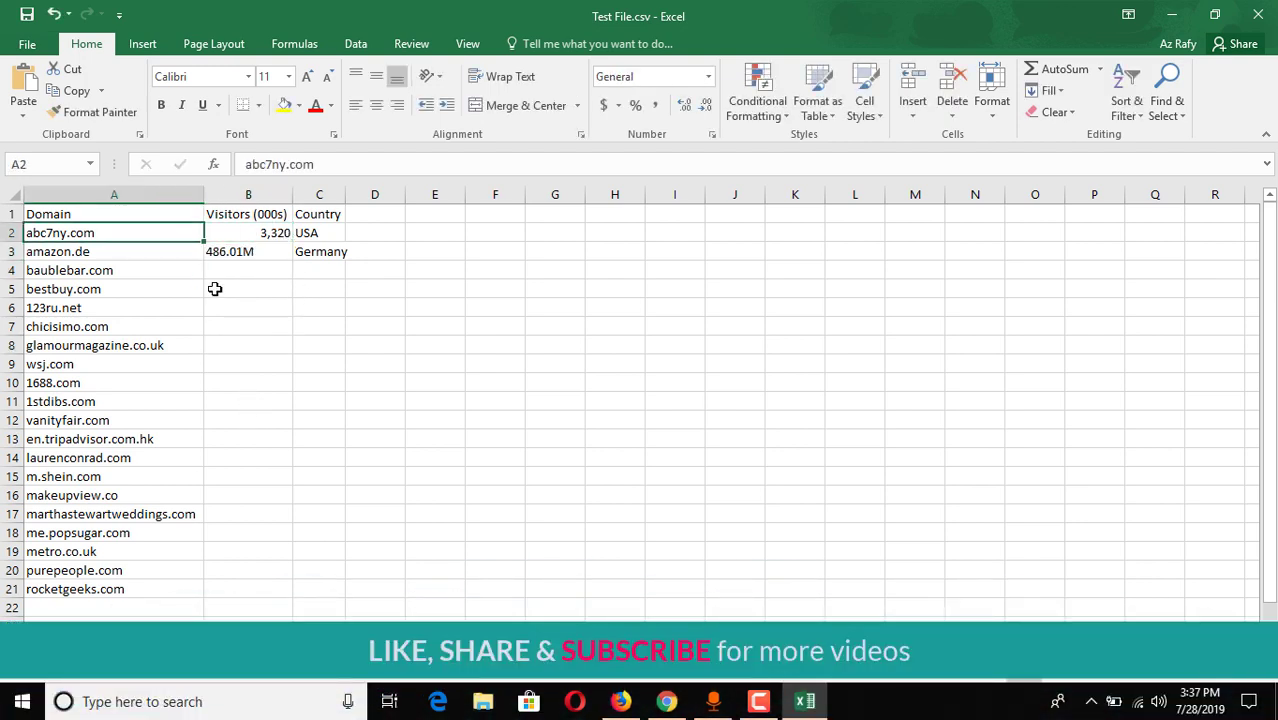
key("ctrl+c")
left_click(1172, 14)
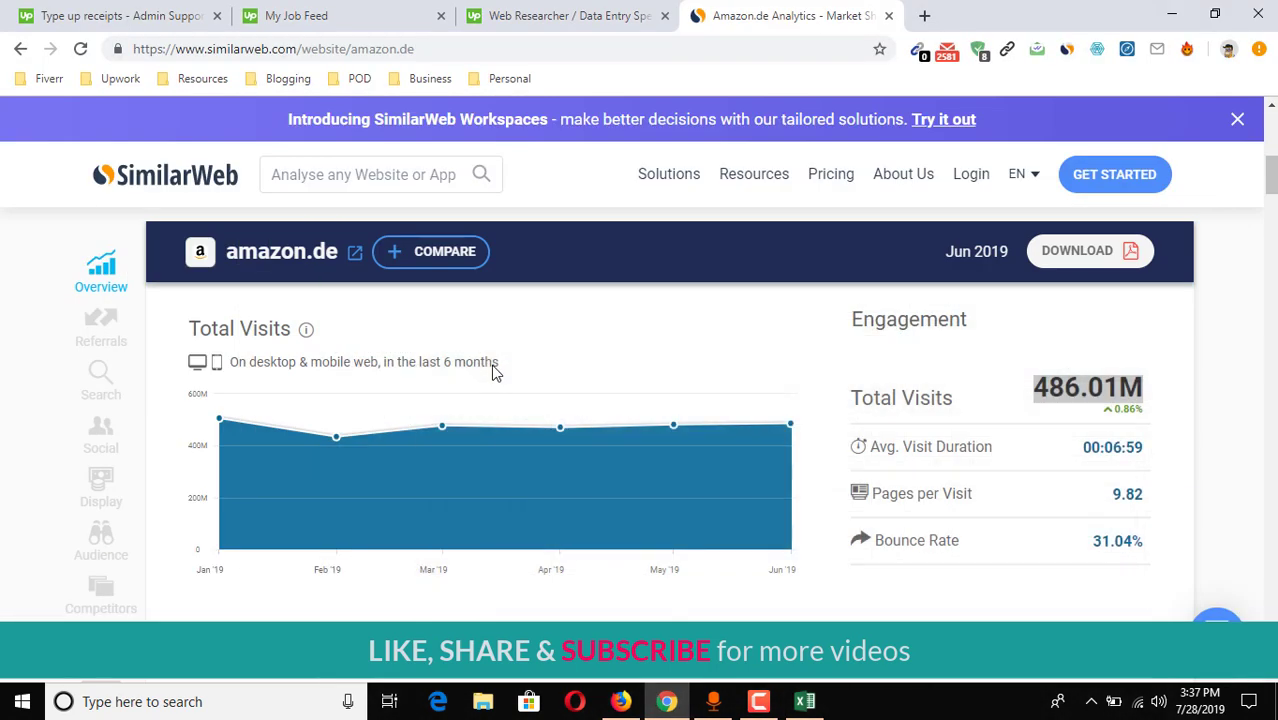
scroll(491, 371, "down", 5)
left_click(468, 174)
key("ctrl+v")
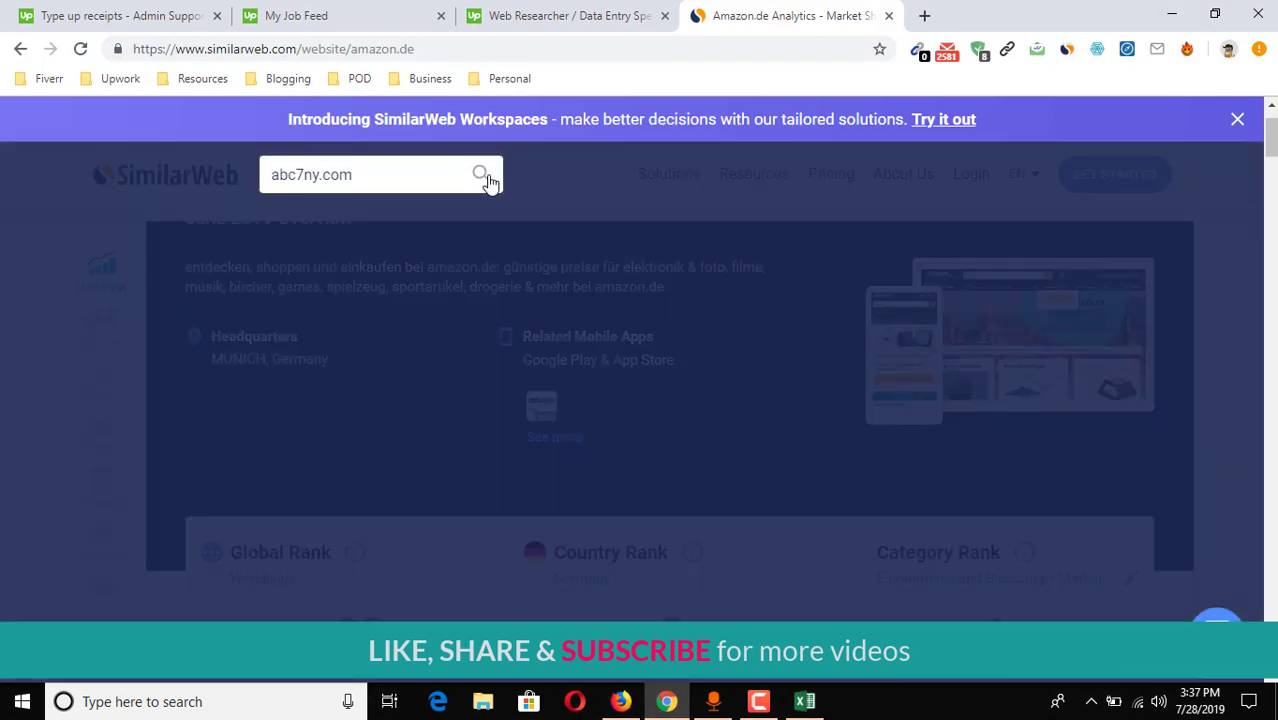
left_click(486, 178)
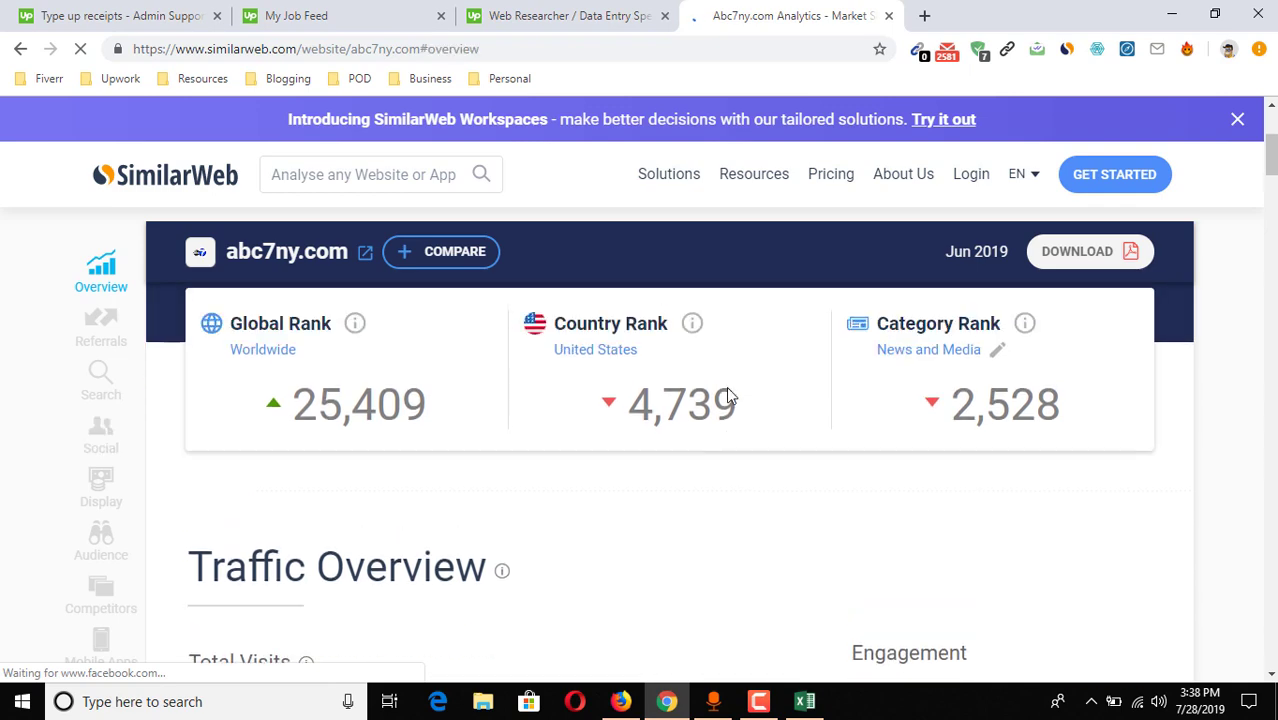
scroll(729, 399, "down", 2)
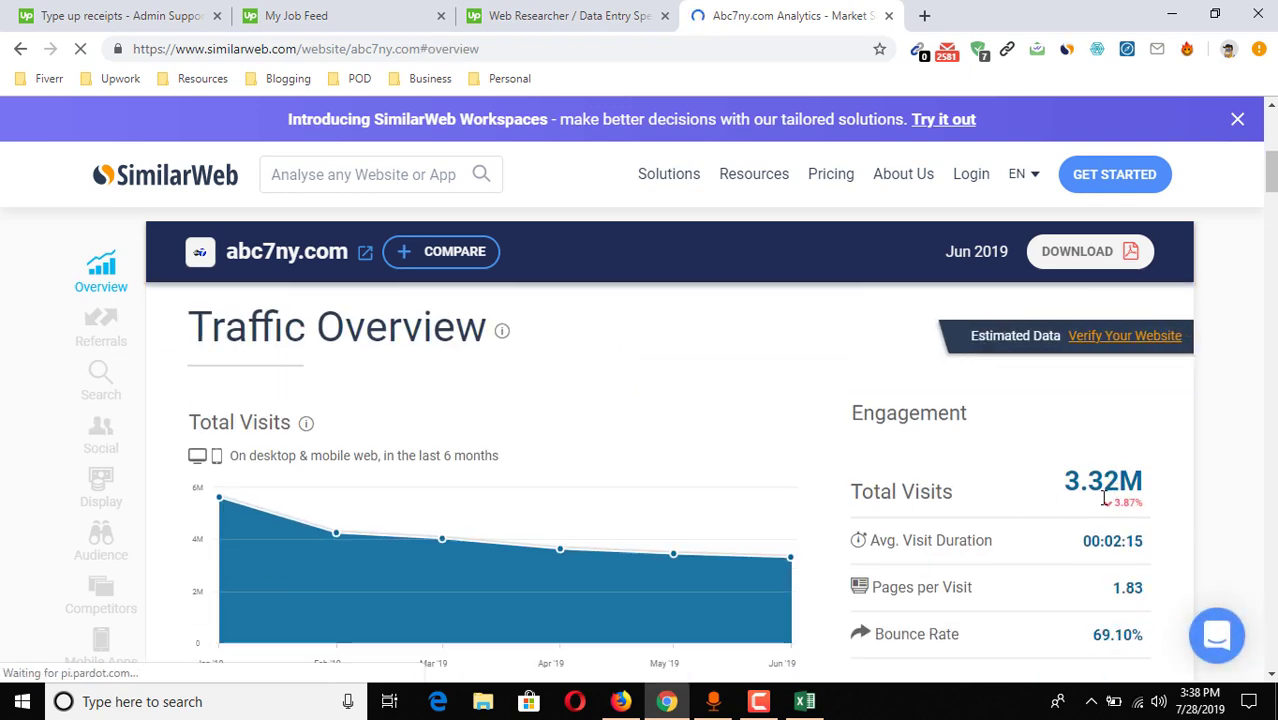
left_click(806, 703)
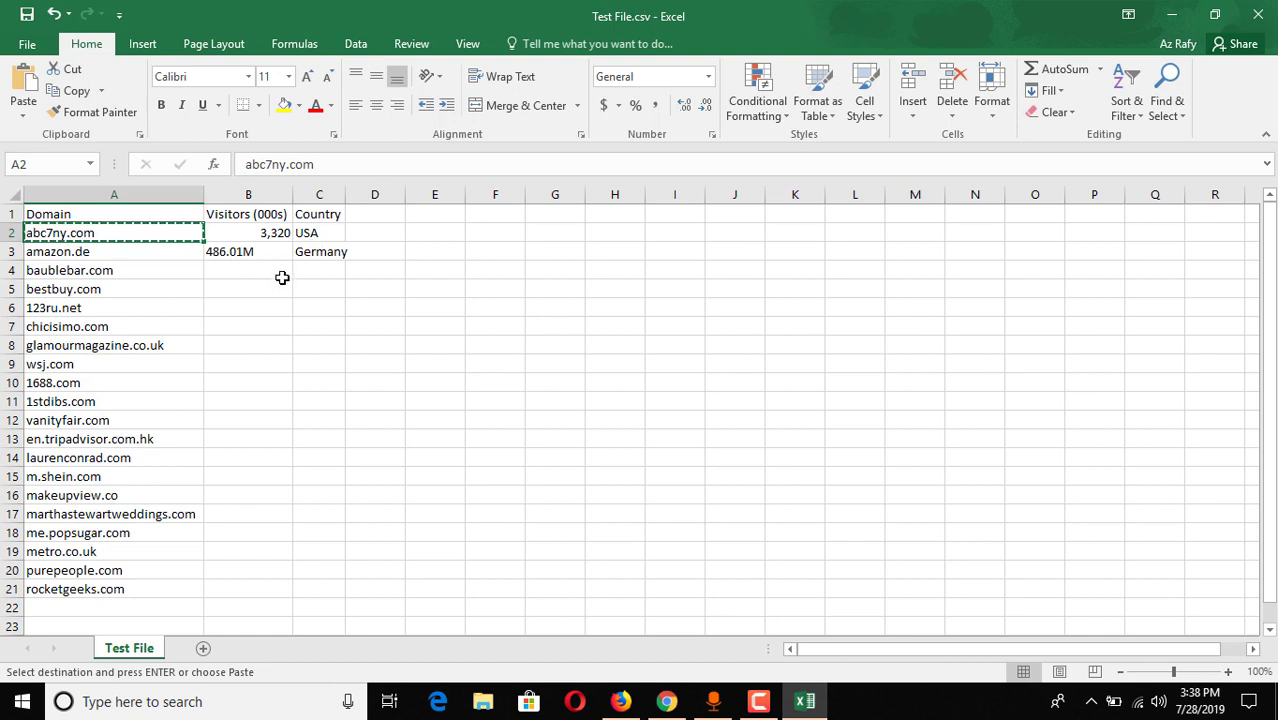
Edit B3 from 486.01M to 4,860 visitors in thousands.
left_click(250, 258)
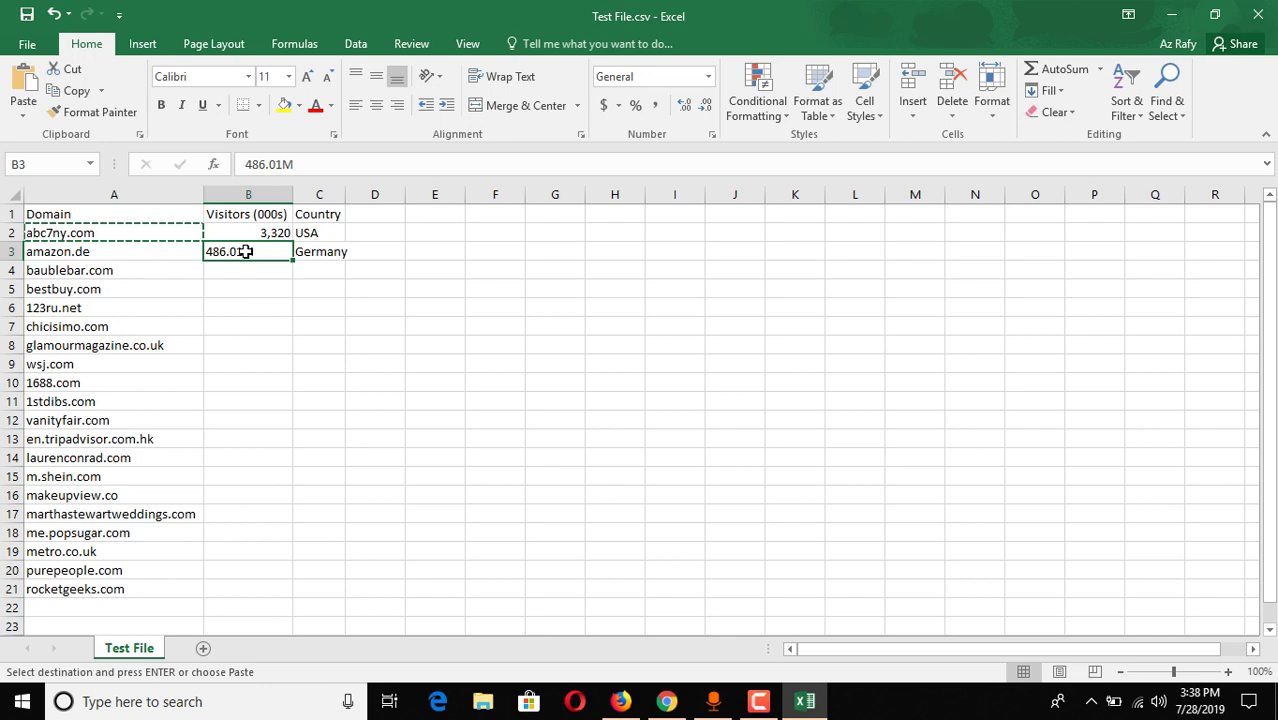
double_click(244, 255)
left_click_drag(228, 256, 309, 265)
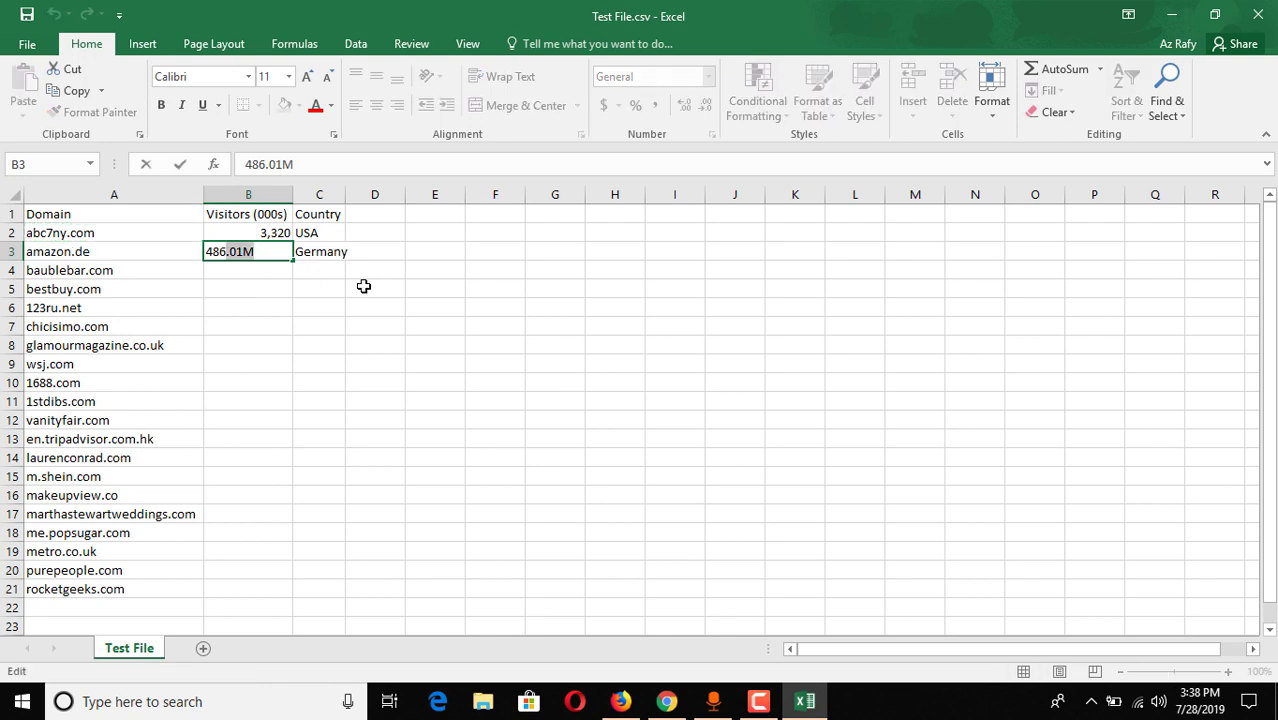
type("0")
key("Return")
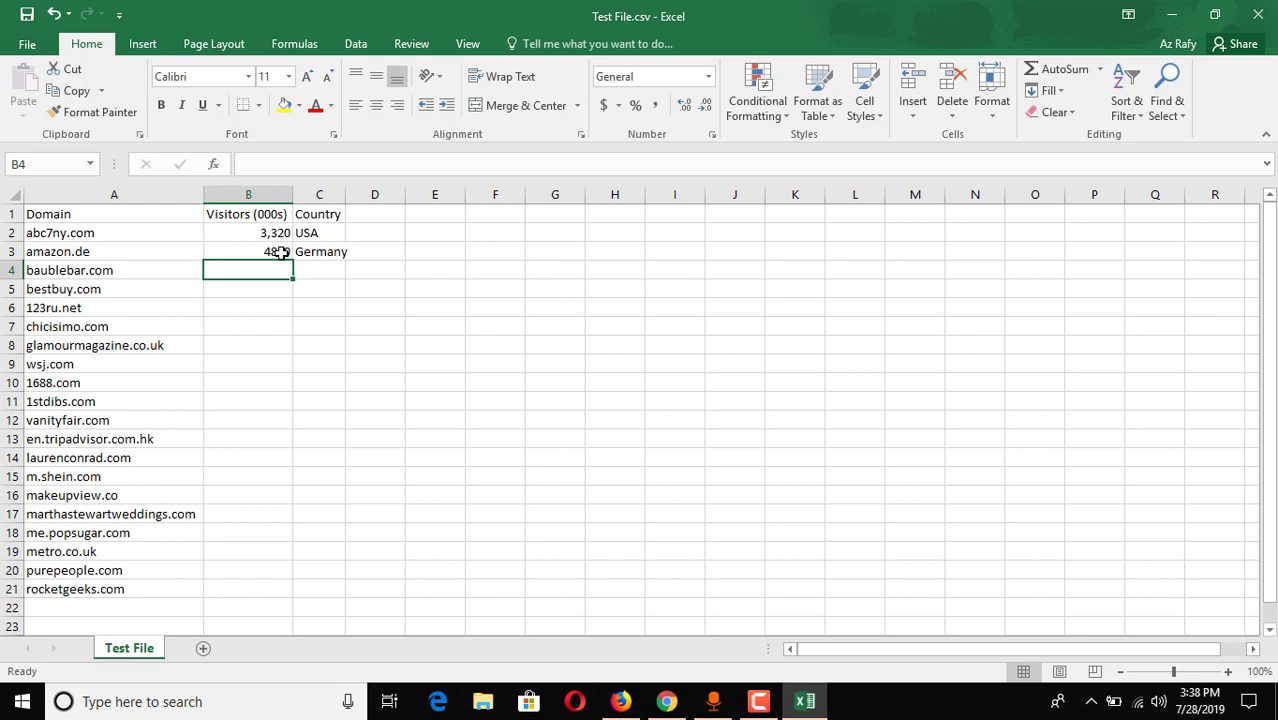
left_click(280, 289)
double_click(275, 255)
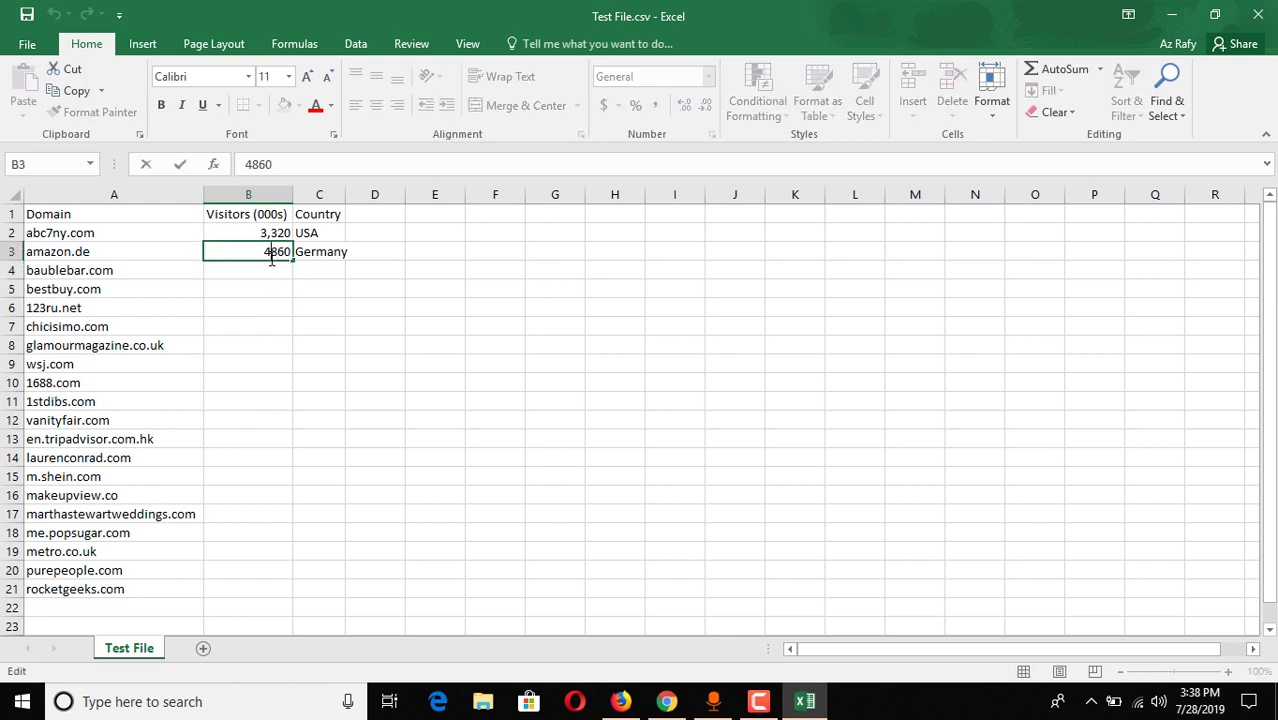
key("Return")
Copy the baublebar.com domain from cell A4.
left_click(331, 277)
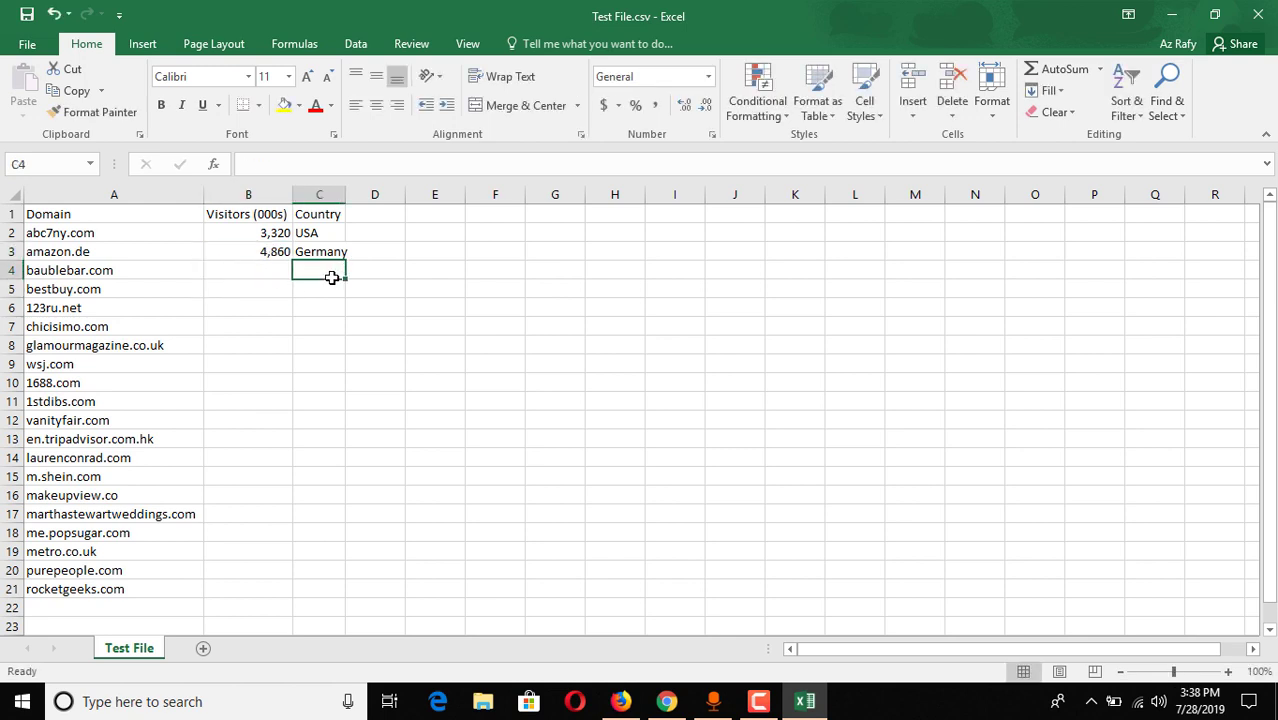
left_click(50, 273)
key("ctrl+c")
Search SimilarWeb for the pasted domain baublebar.com.
key("alt+Tab")
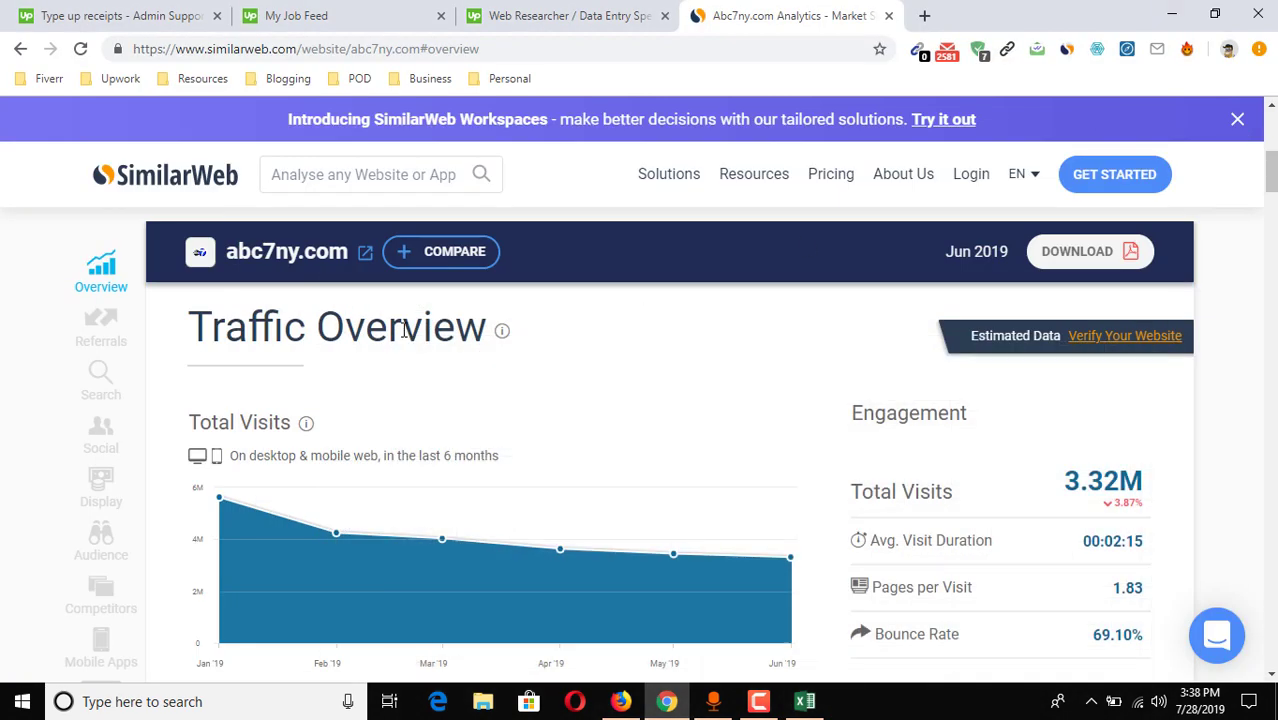
scroll(487, 186, "up", 4)
left_click(487, 186)
key("ctrl+v")
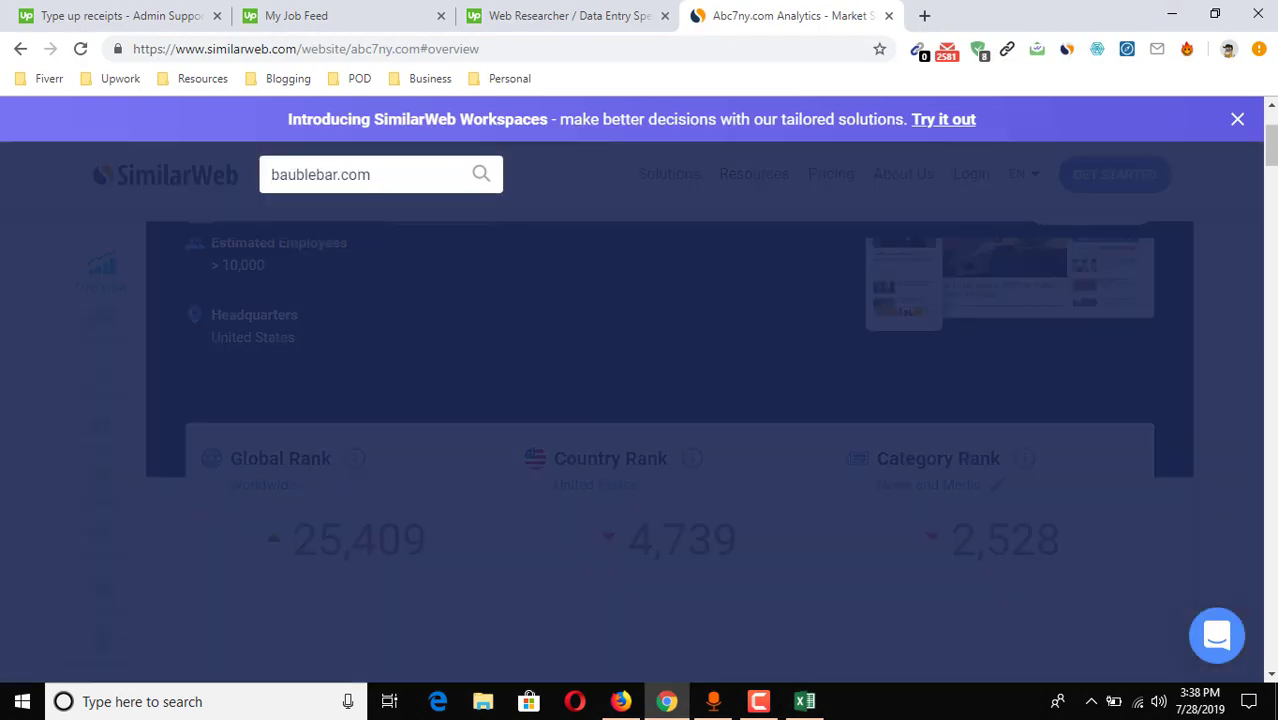
key("Return")
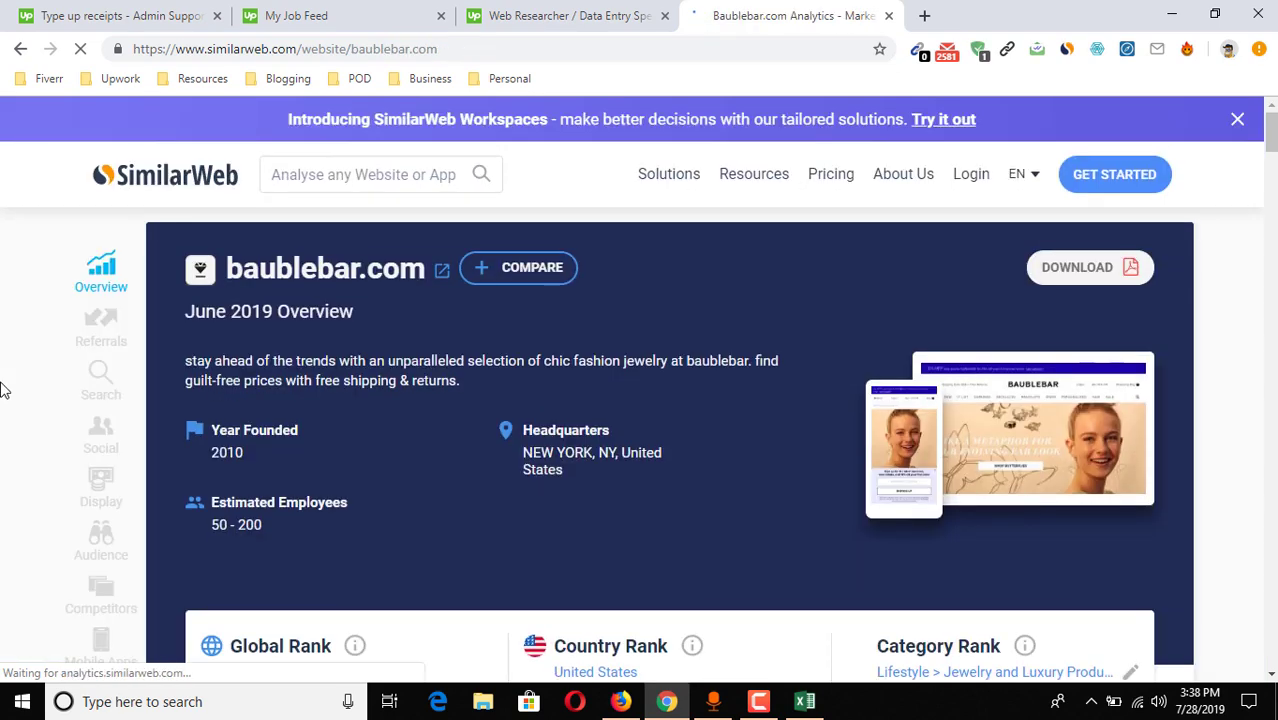
scroll(575, 410, "down", 3)
Copy the country United States into cell C4, then return to SimilarWeb.
right_click(588, 396)
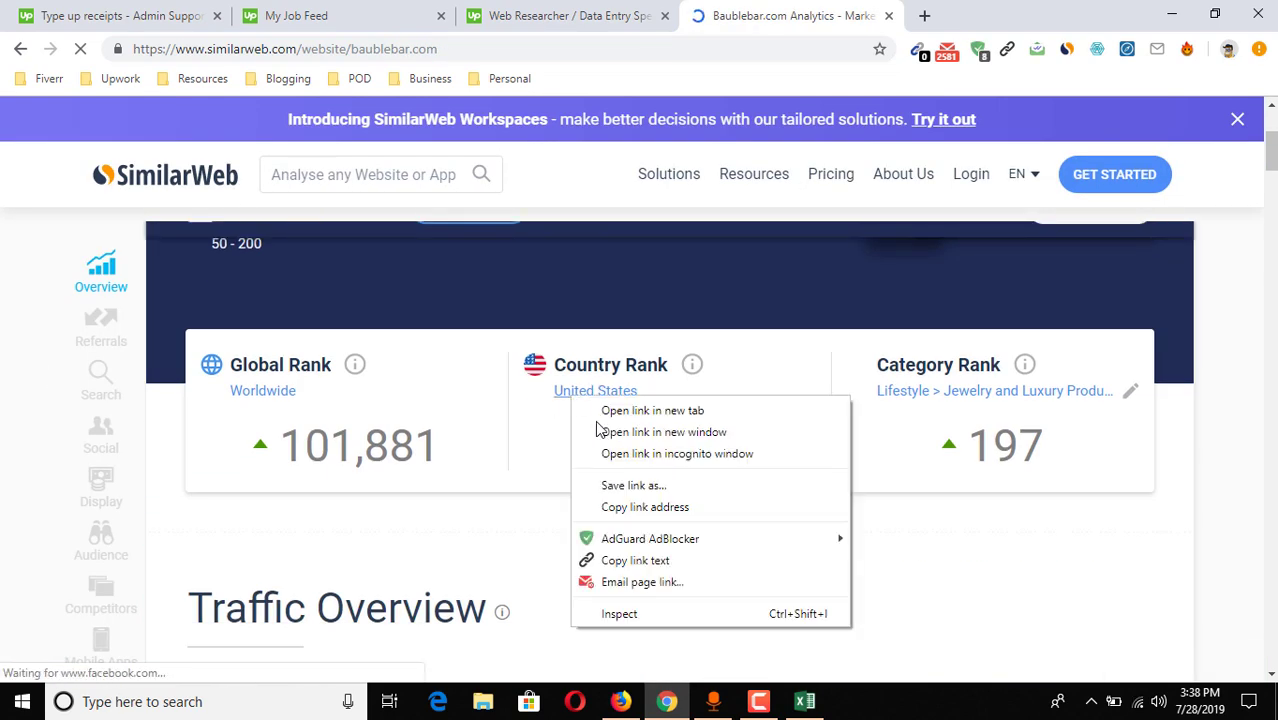
left_click(632, 560)
left_click(805, 701)
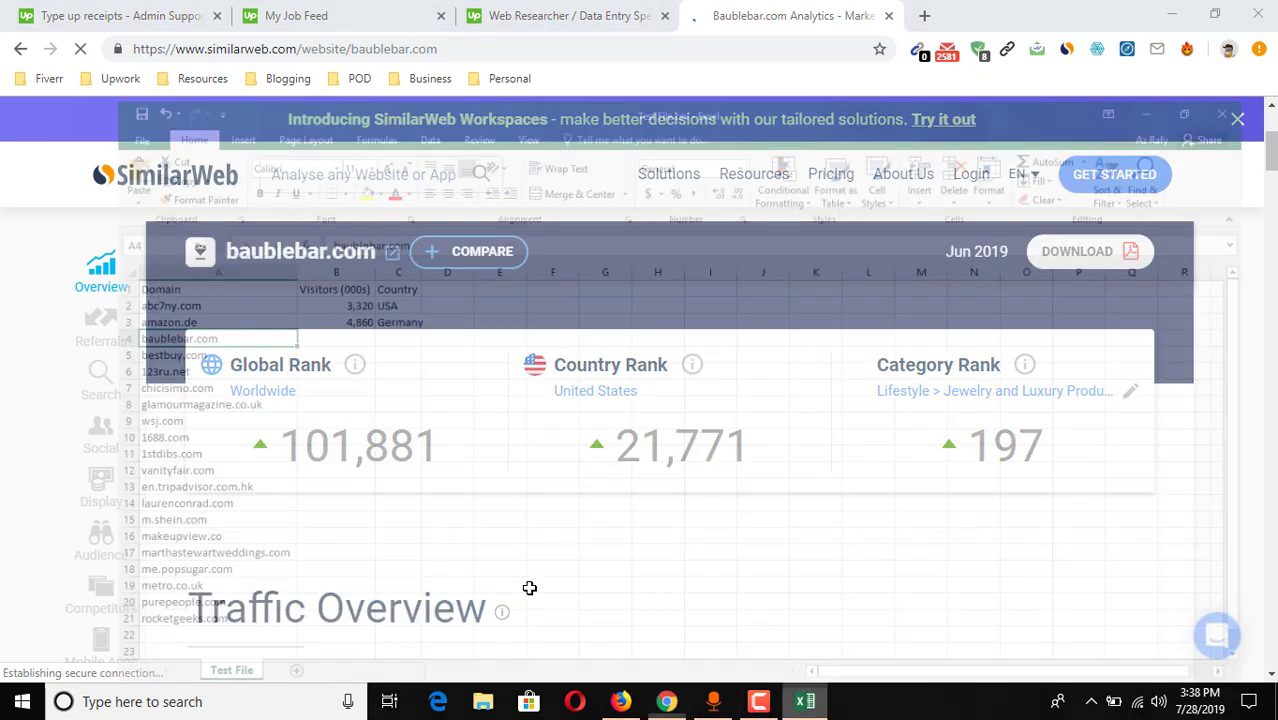
left_click(310, 281)
key("ctrl+v")
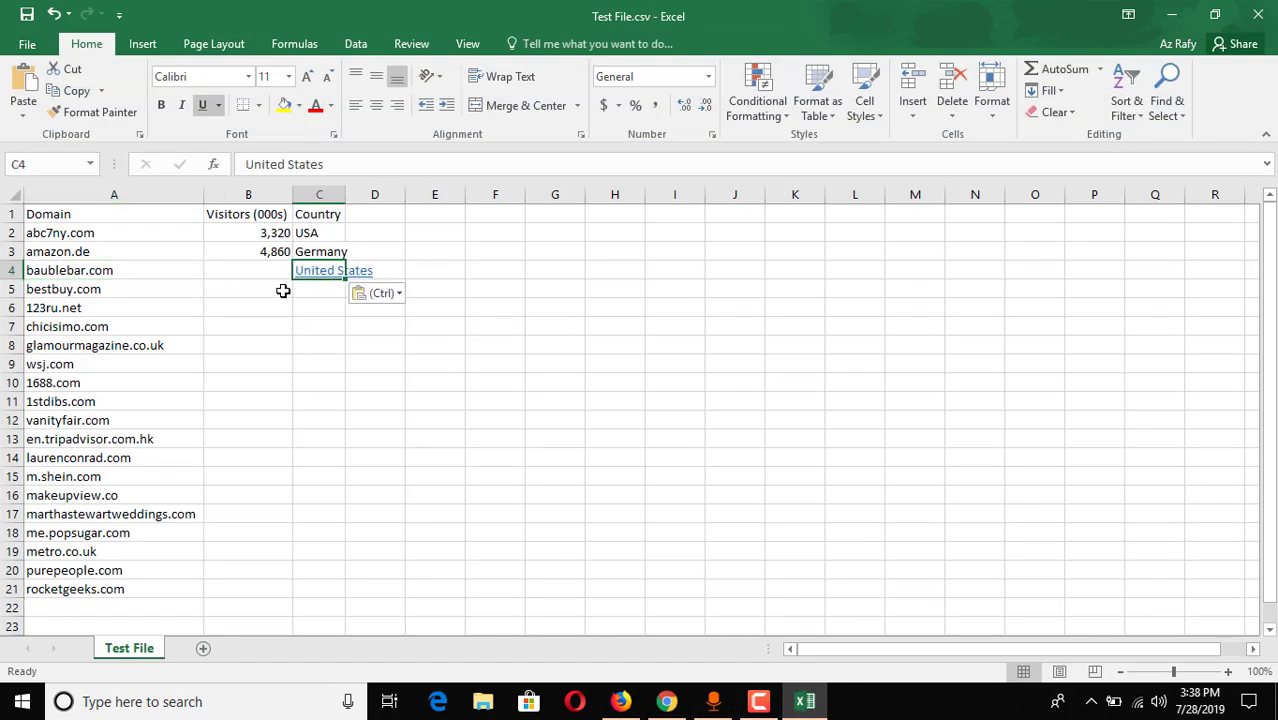
key("BackSpace")
key("ctrl+v")
key("Return")
left_click(257, 270)
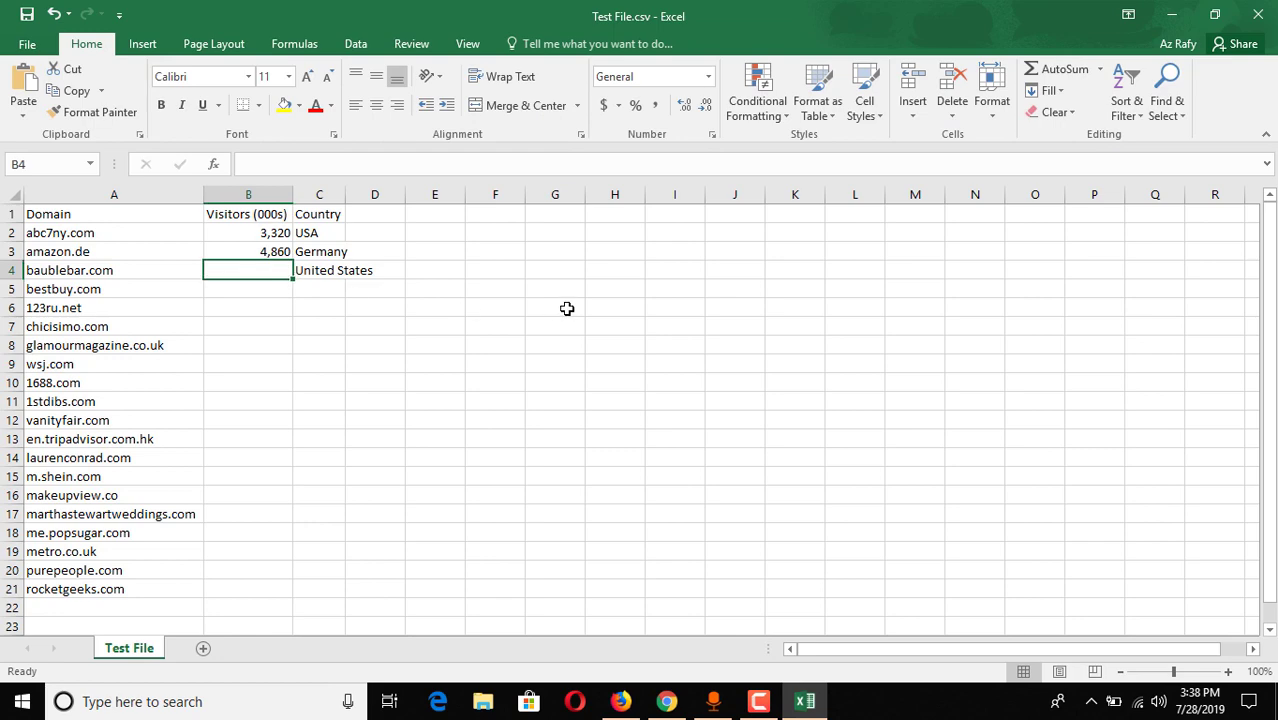
left_click(1171, 14)
Read baublebar.com's Total Visits (390.38K) in SimilarWeb.
scroll(1037, 470, "down", 3)
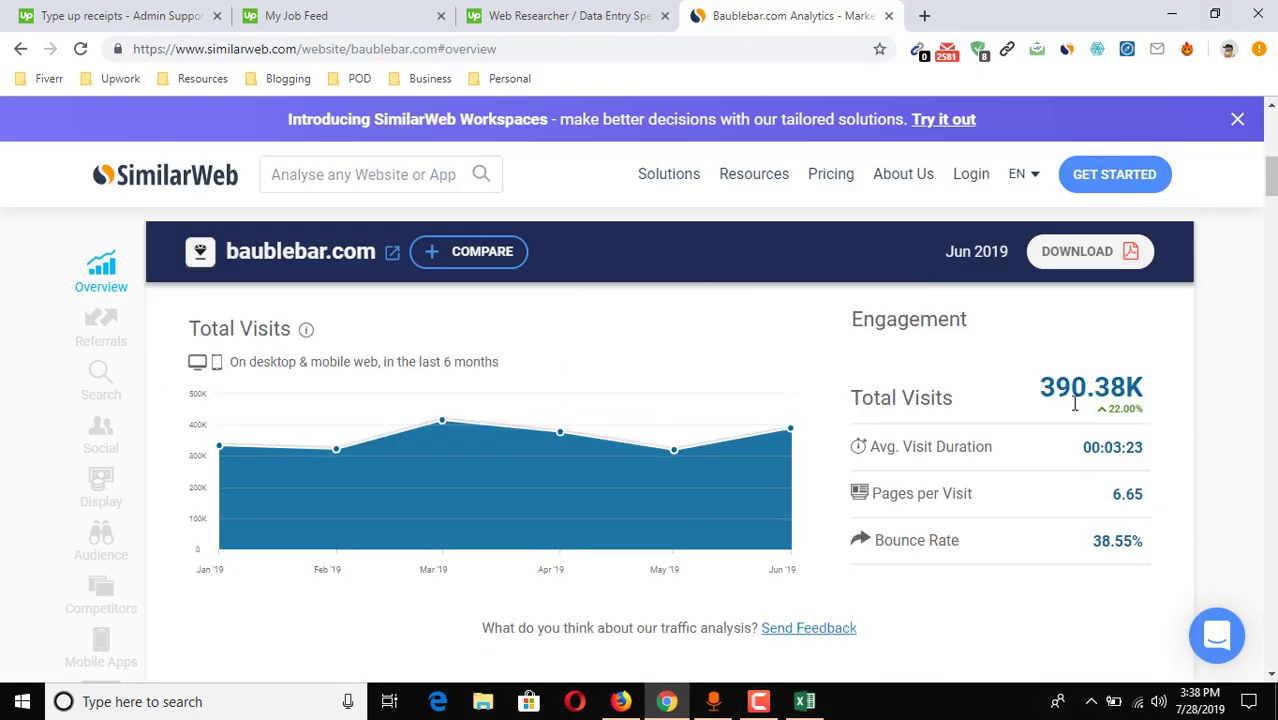
left_click(800, 701)
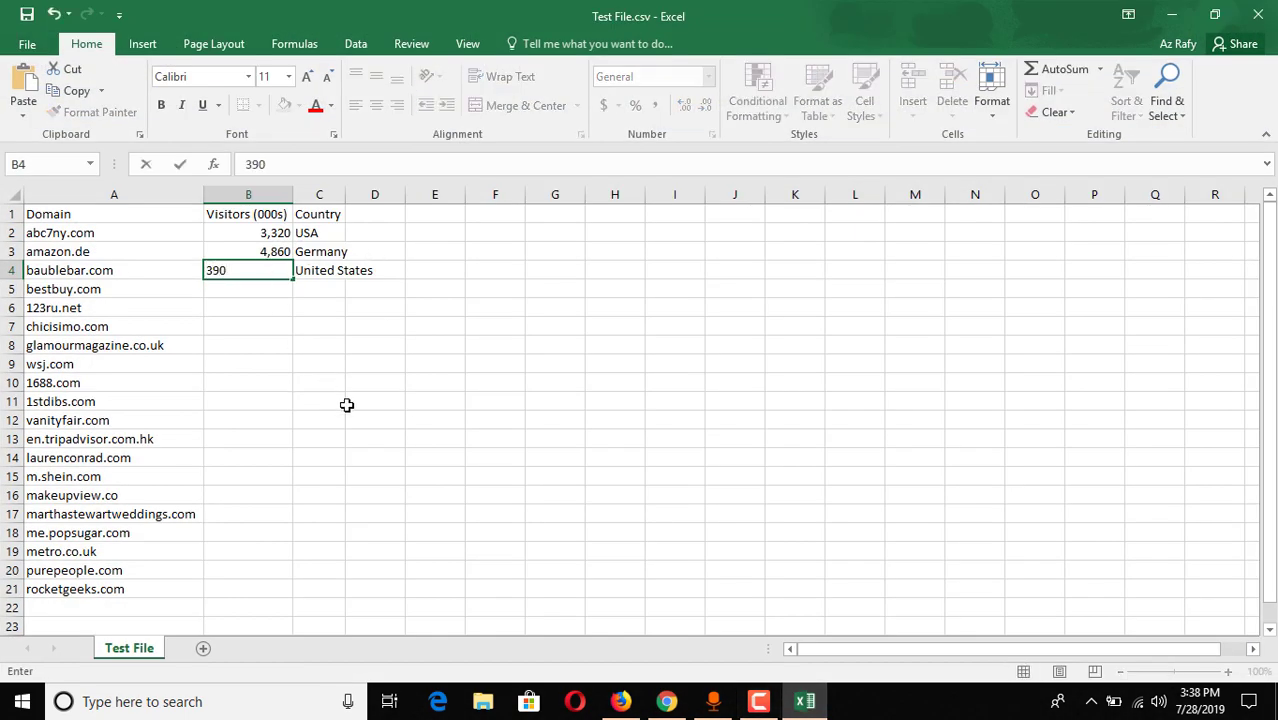
left_click(666, 701)
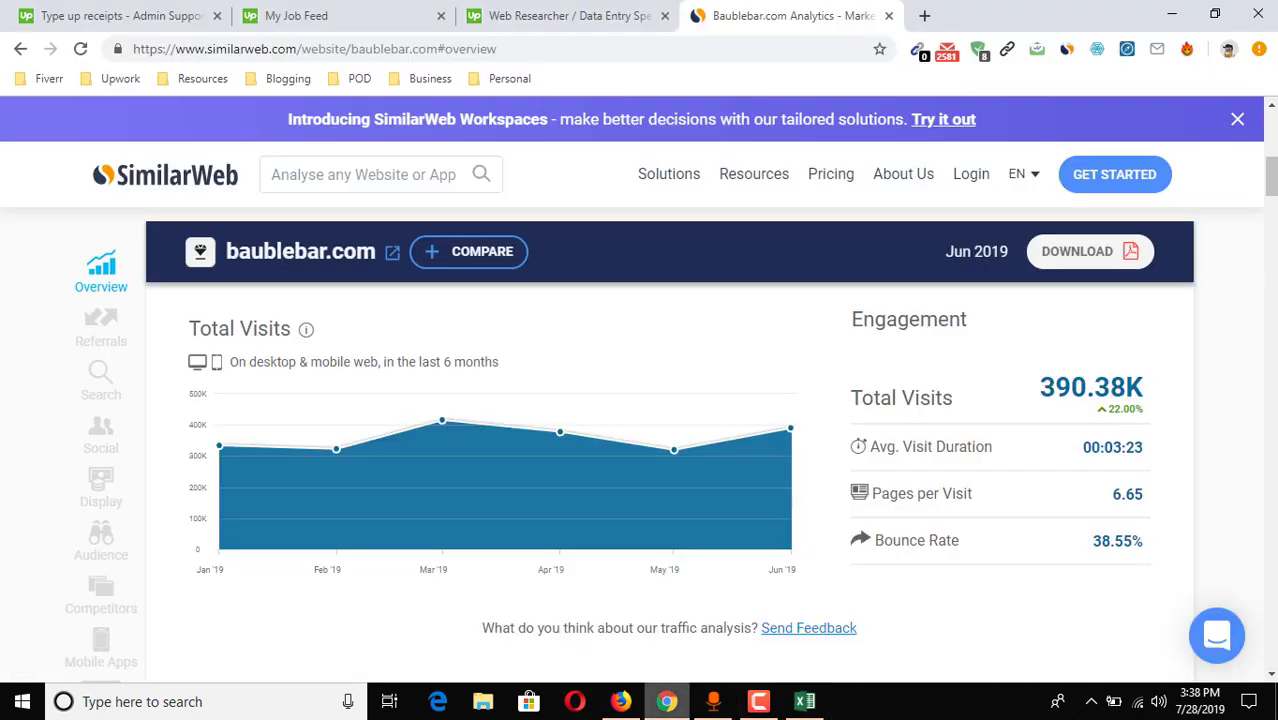
Enter 390k in B4 as baublebar.com's visitors and check the entry.
key("alt+Tab")
type("390")
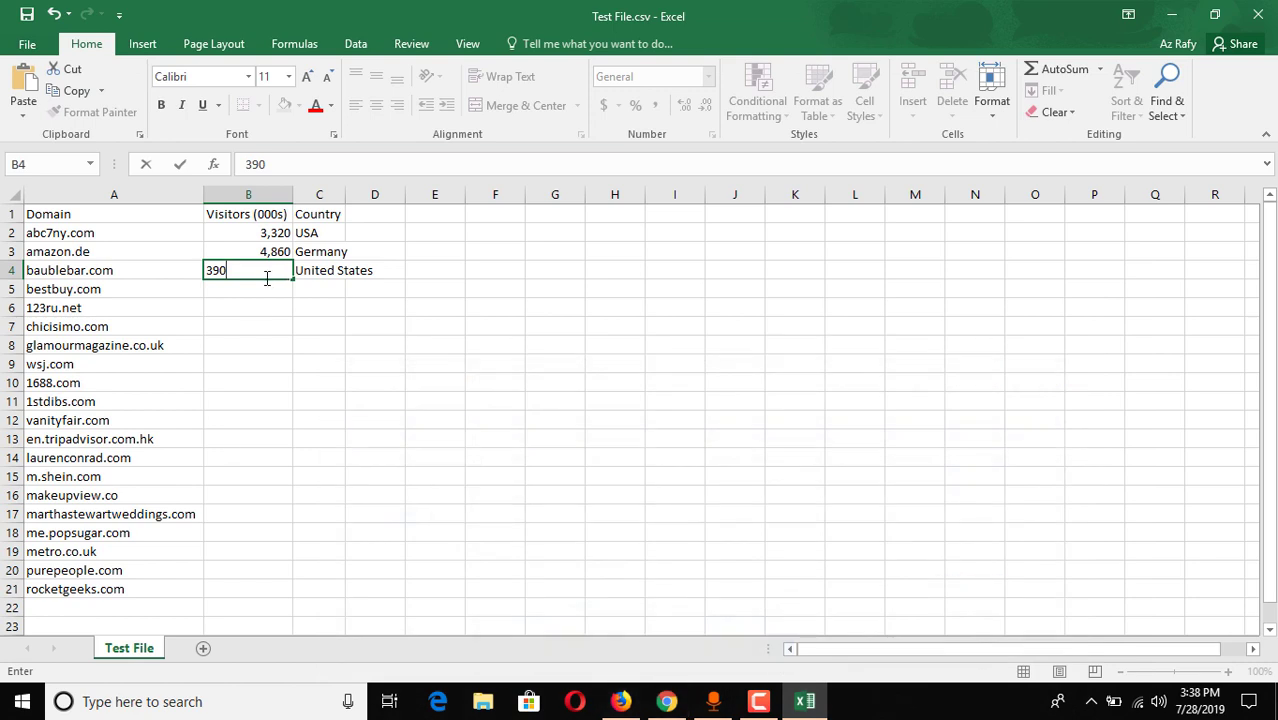
type("k")
key("Return")
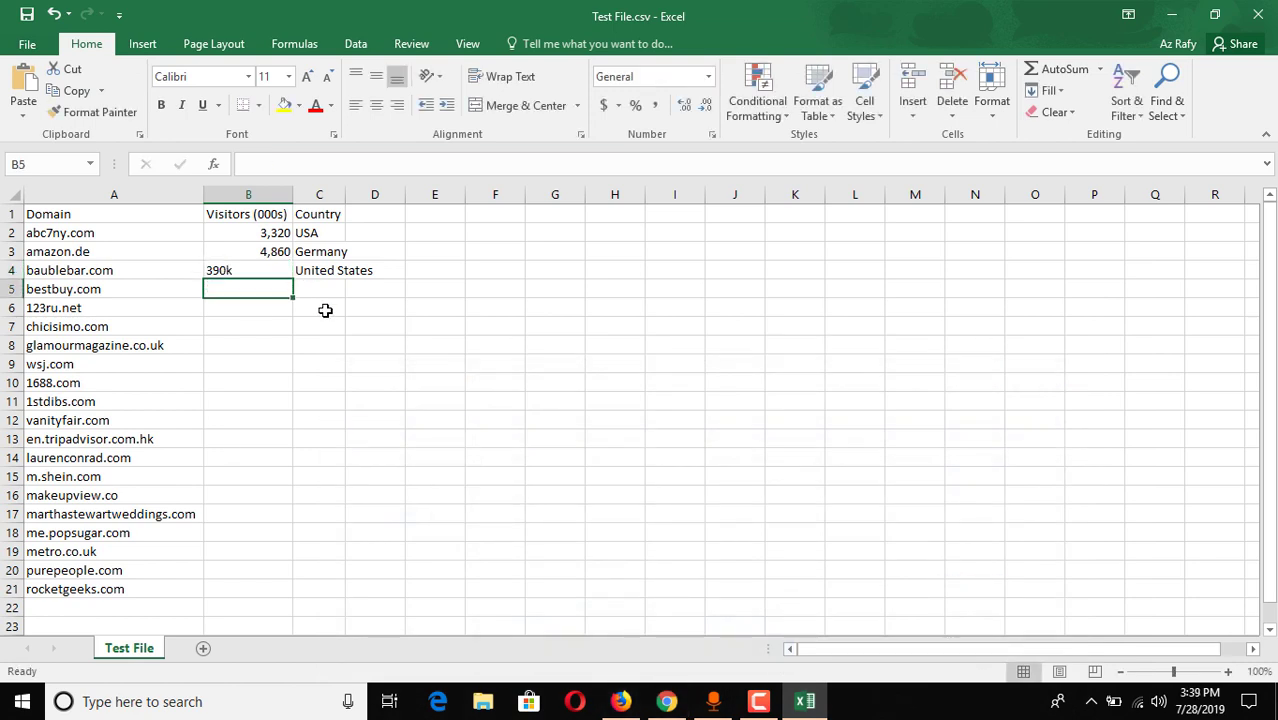
left_click(237, 237)
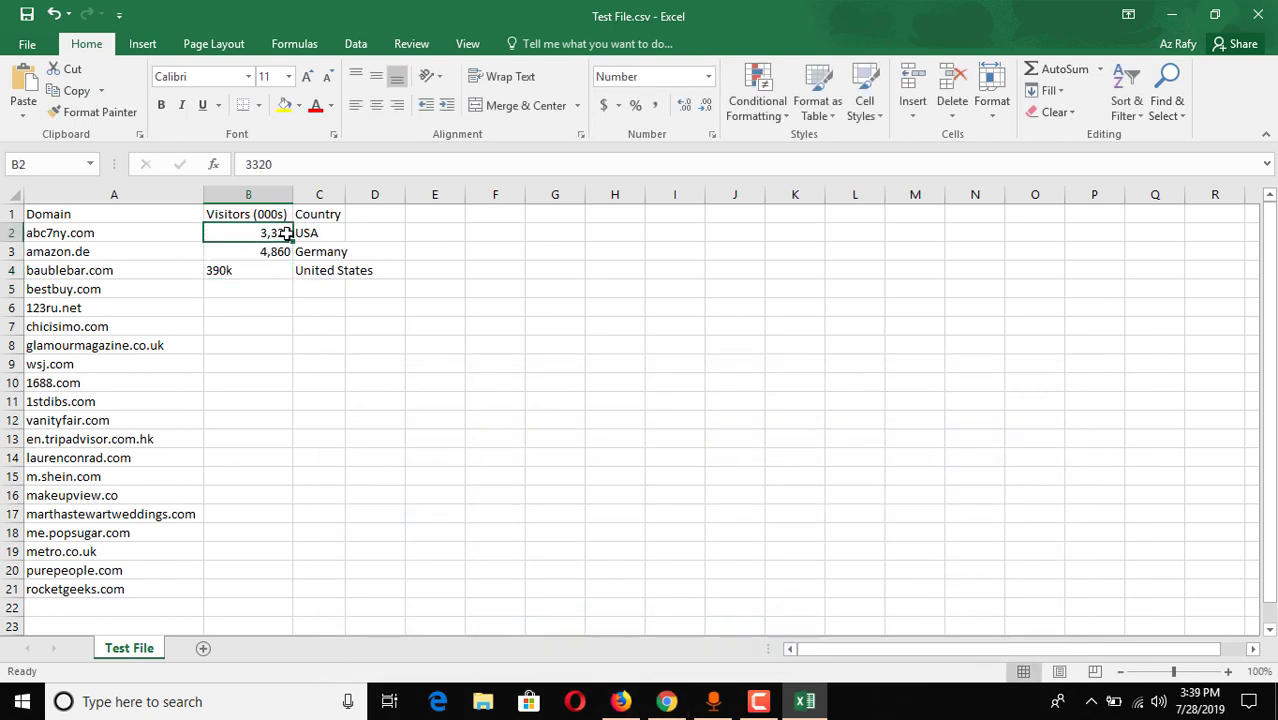
left_click(244, 271)
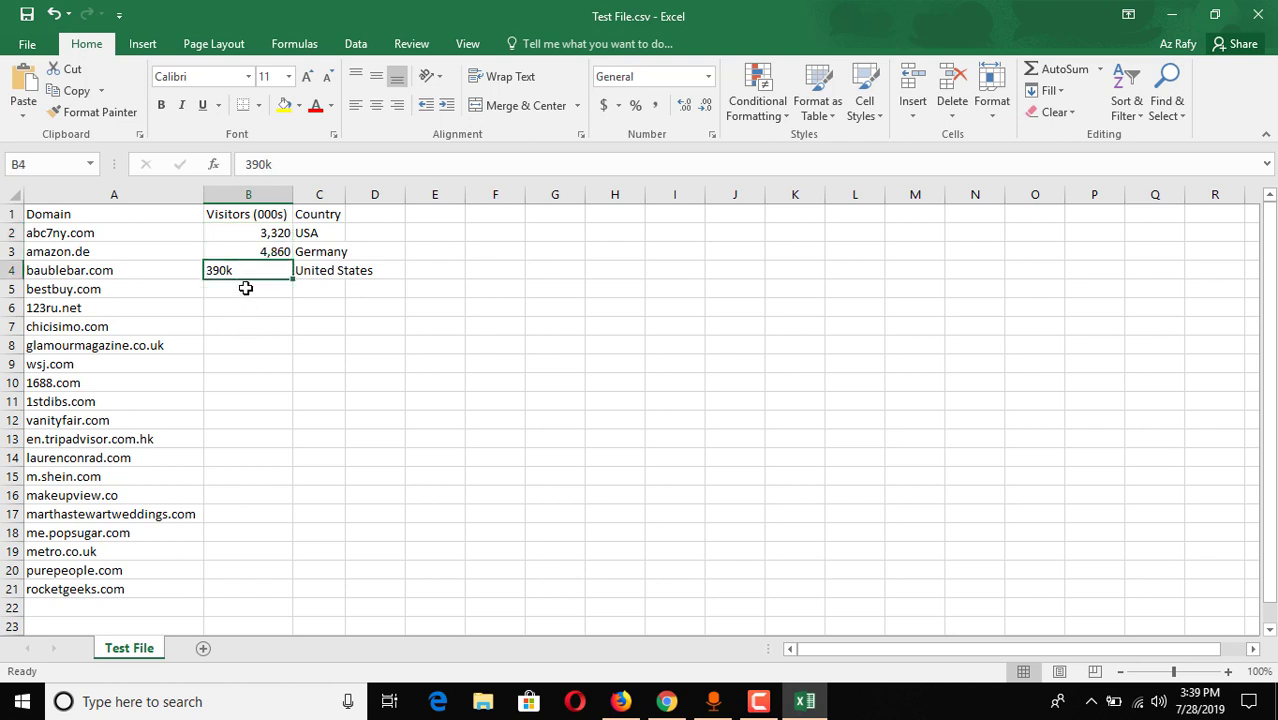
left_click(260, 290)
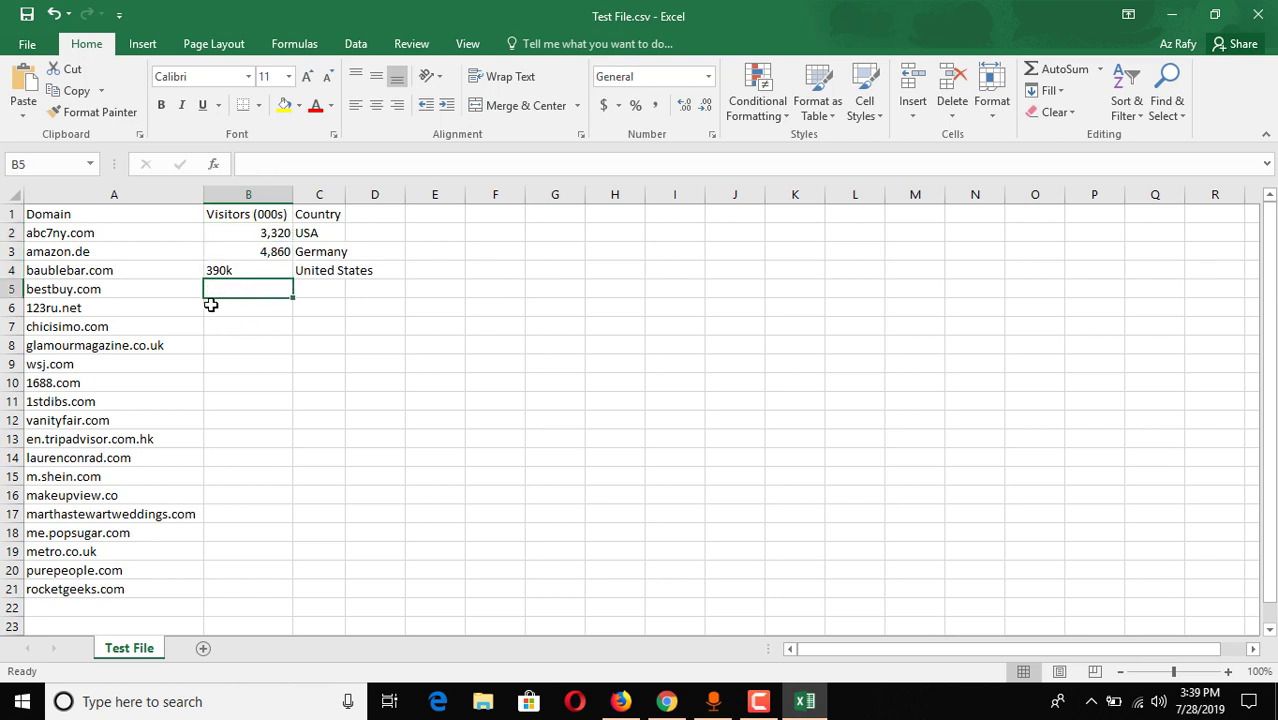
Widen column C so 'United States' fits fully.
left_click_drag(341, 193, 377, 193)
scroll(352, 358, "down", 6)
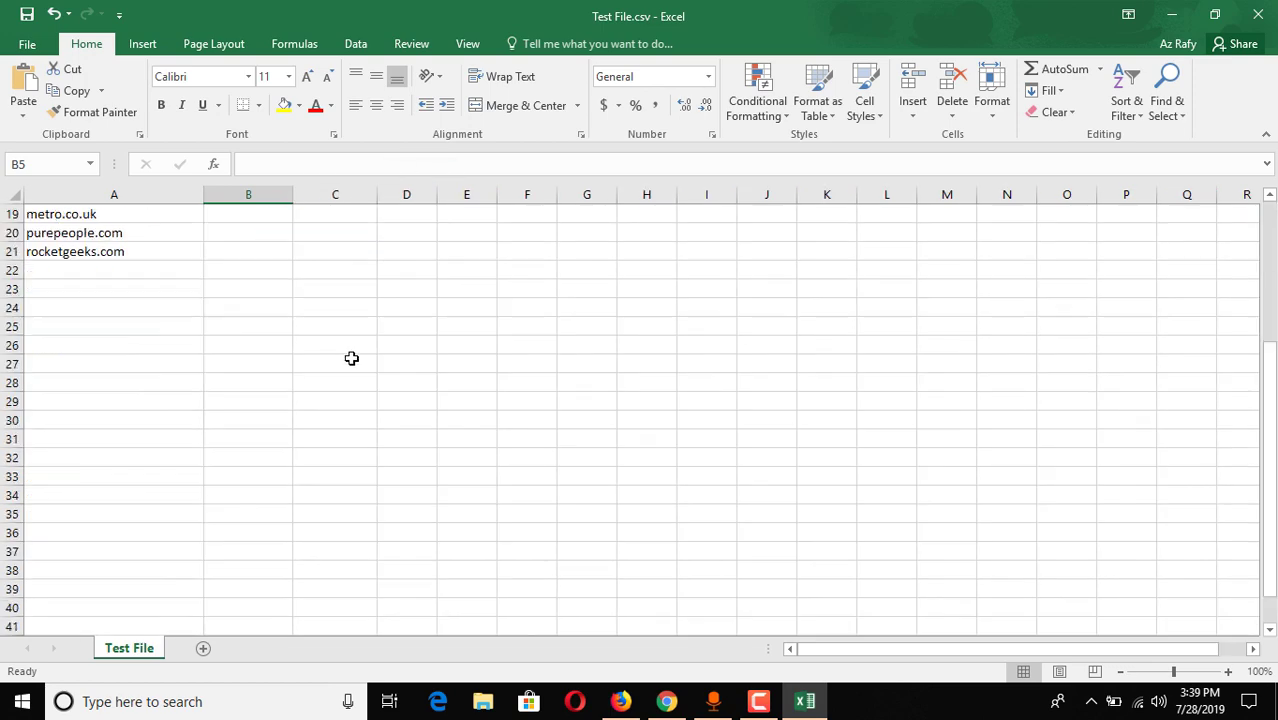
scroll(352, 358, "up", 5)
scroll(165, 446, "up", 1)
scroll(217, 303, "down", 1)
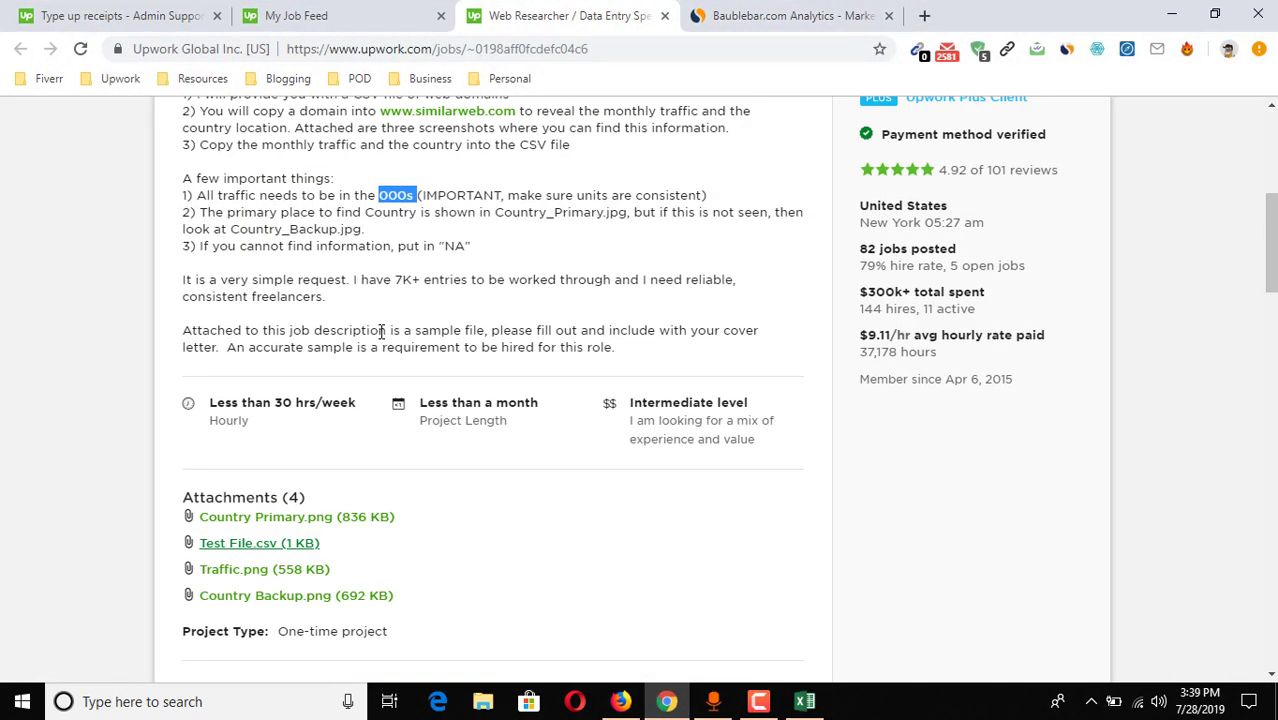
Review bestbuy.com in A5 and the United States and 390k entries in row 4.
left_click(805, 701)
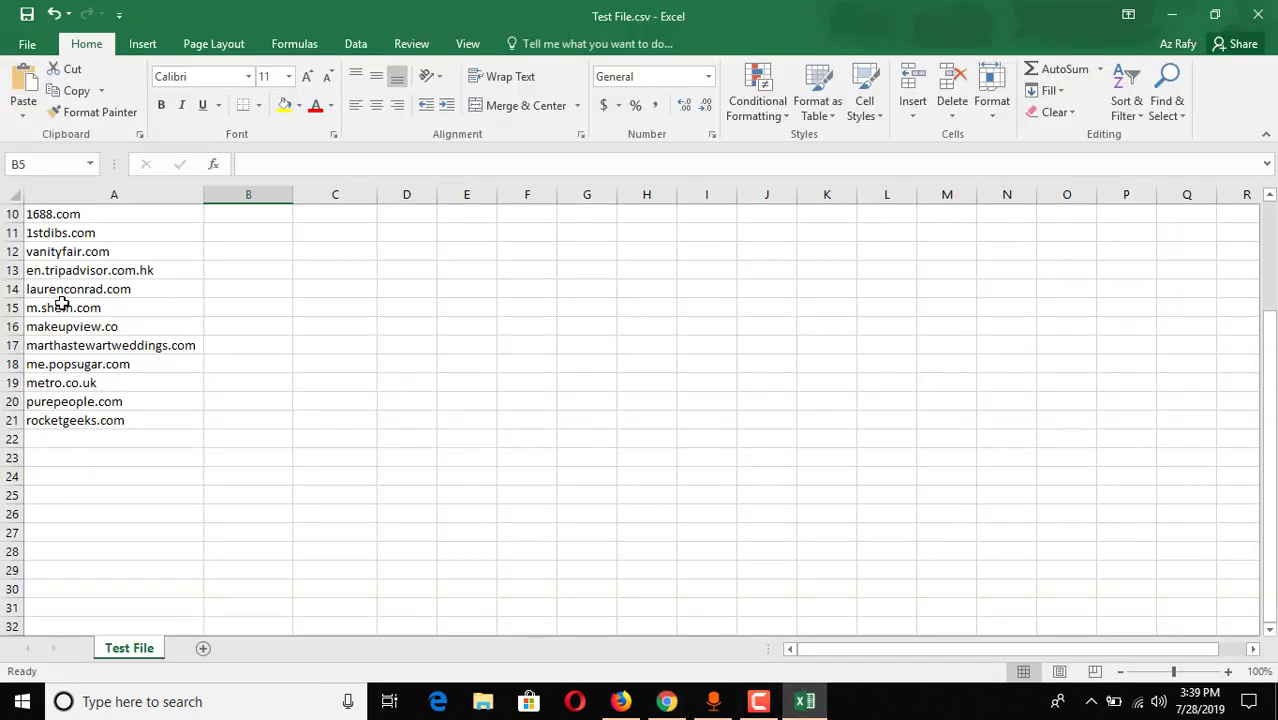
scroll(80, 400, "up", 3)
left_click(90, 292)
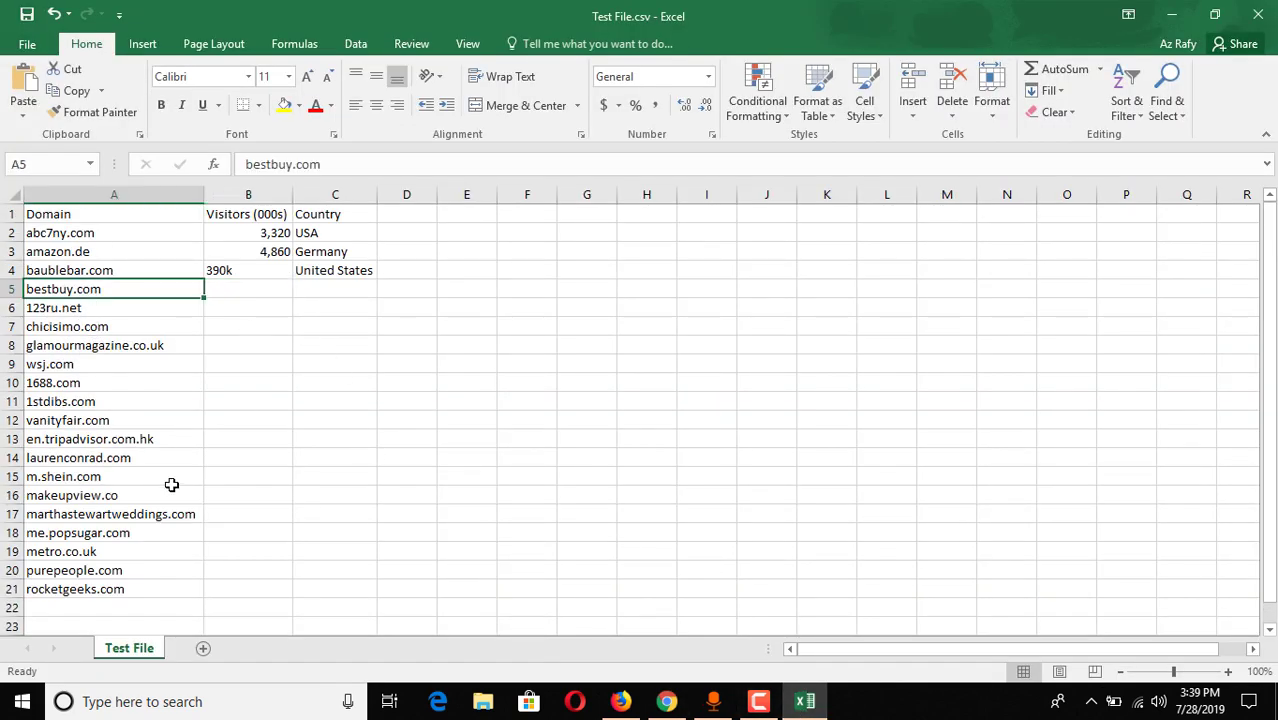
scroll(156, 580, "down", 4)
scroll(156, 580, "up", 4)
left_click(242, 289)
left_click(322, 270)
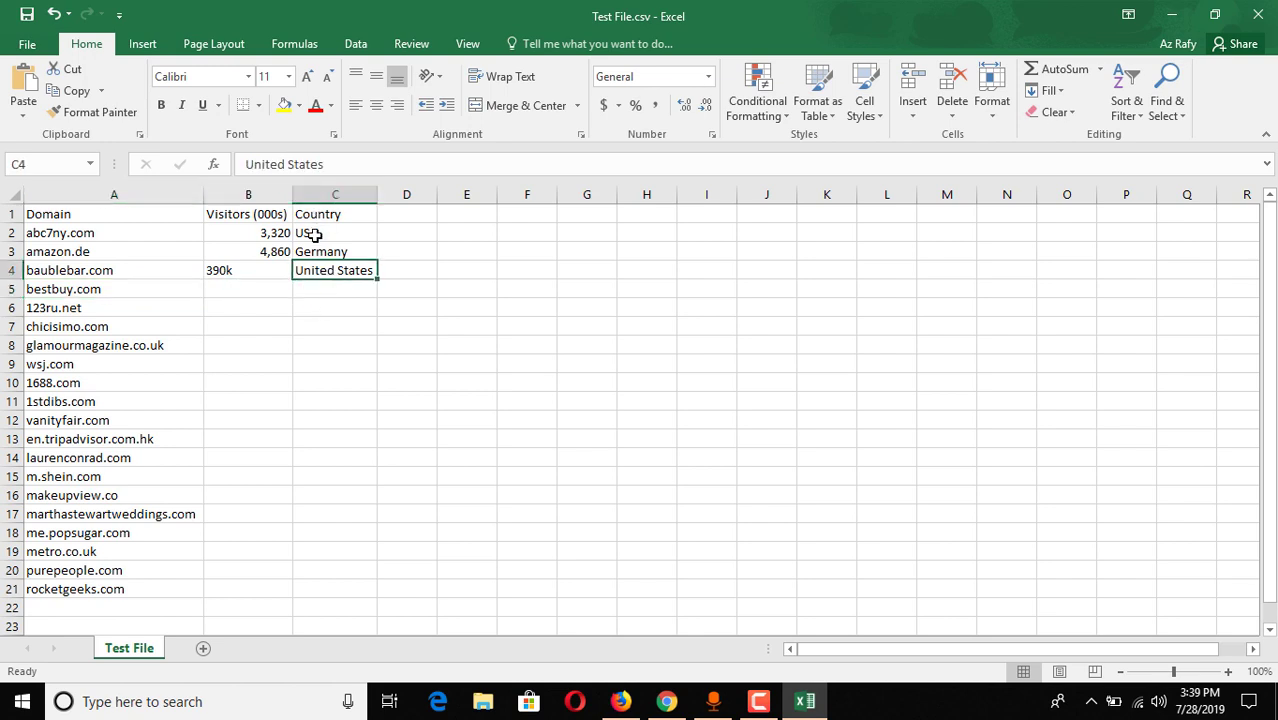
left_click(257, 271)
left_click(250, 364)
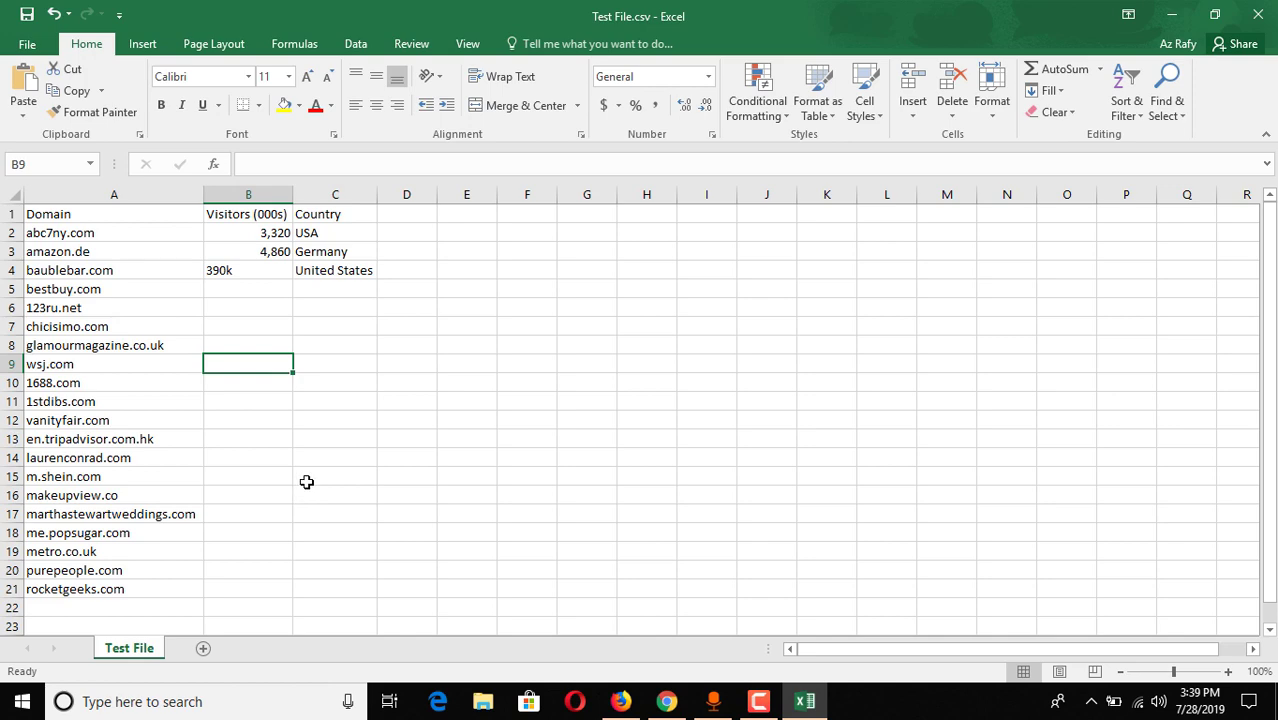
Minimise Excel to bring the Upwork job posting's 000s traffic rule into view.
left_click(1172, 15)
scroll(18, 440, "up", 1)
scroll(18, 432, "up", 1)
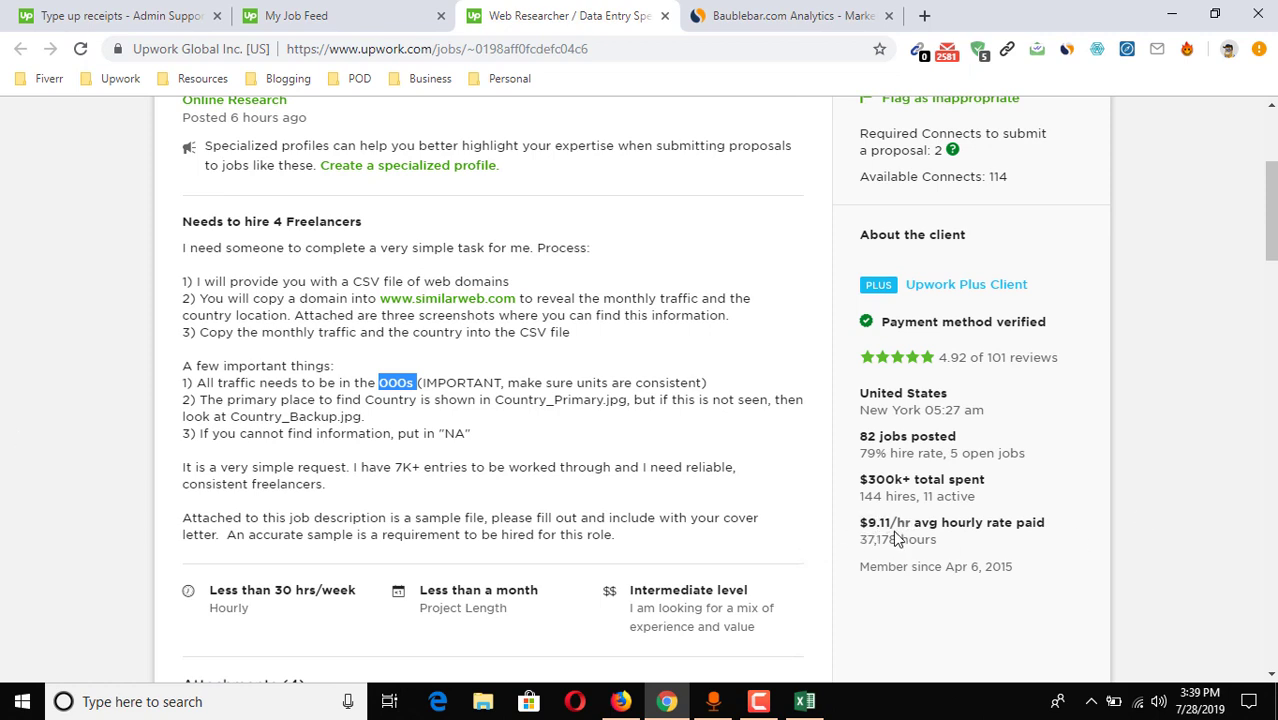
scroll(22, 440, "down", 1)
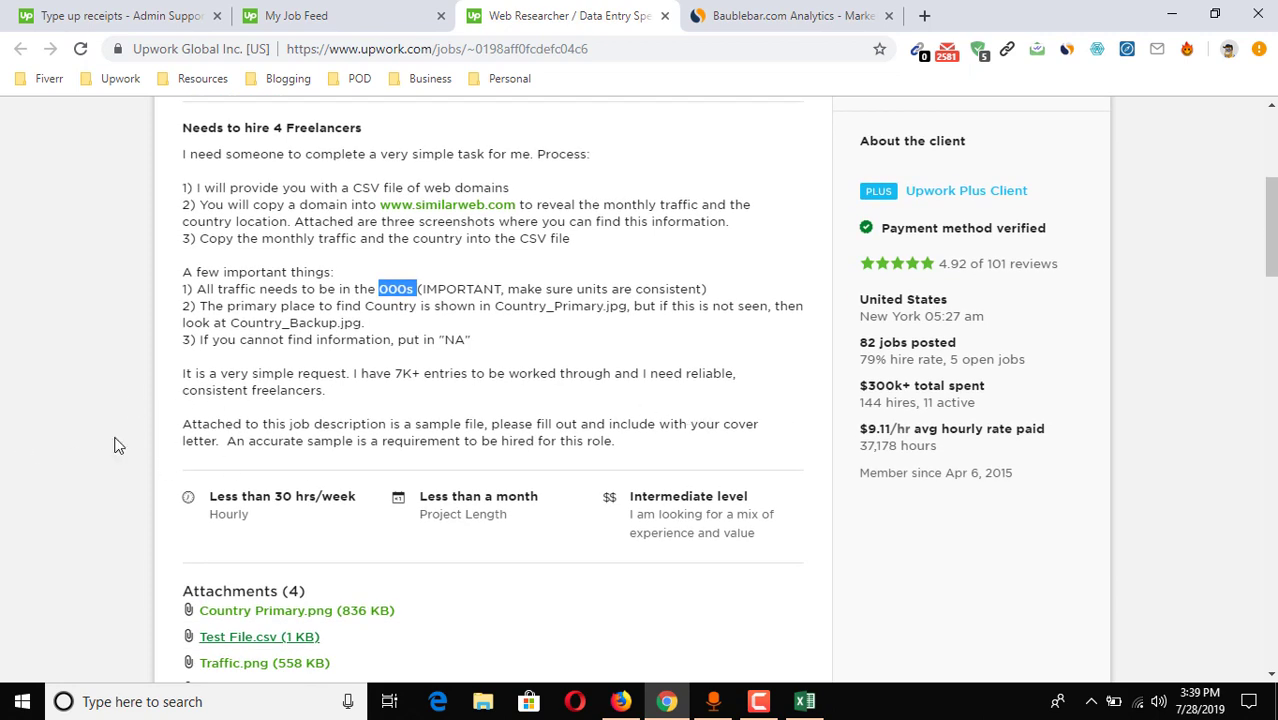
scroll(63, 447, "up", 1)
scroll(540, 470, "up", 1)
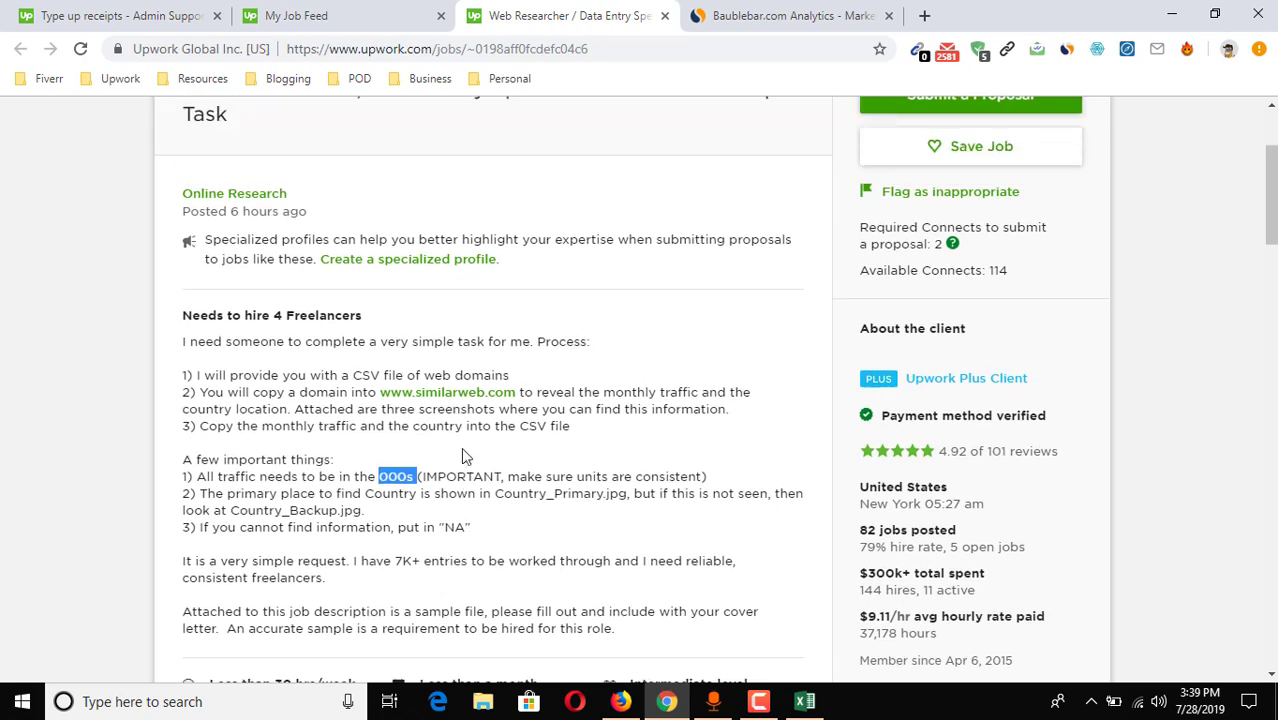
scroll(490, 350, "up", 2)
scroll(600, 330, "down", 1)
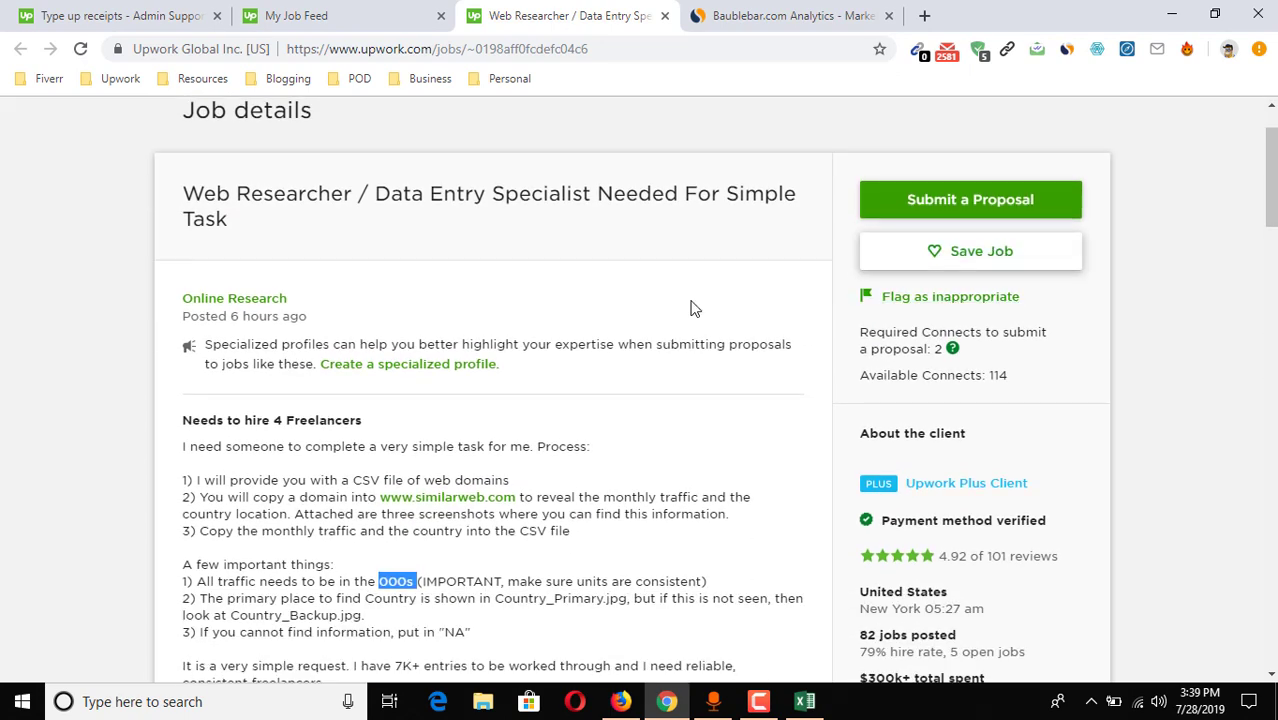
scroll(390, 380, "down", 3)
scroll(960, 503, "up", 2)
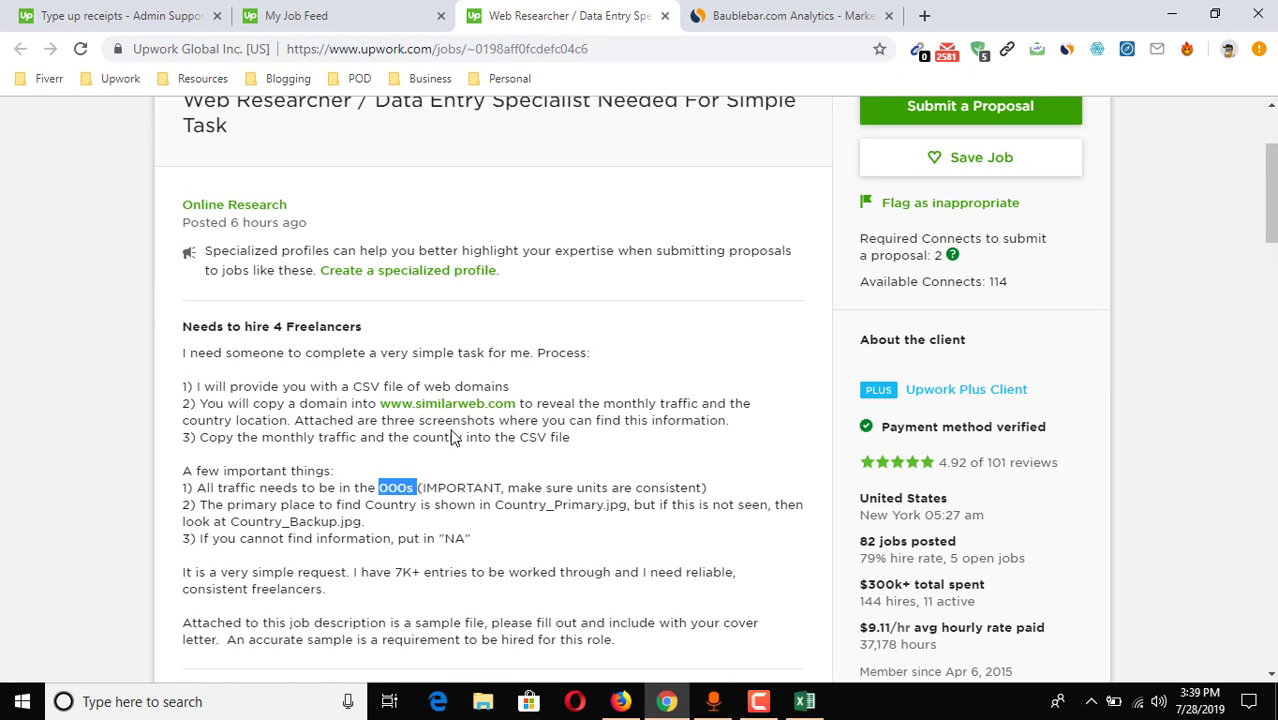
scroll(300, 440, "down", 2)
scroll(650, 434, "up", 1)
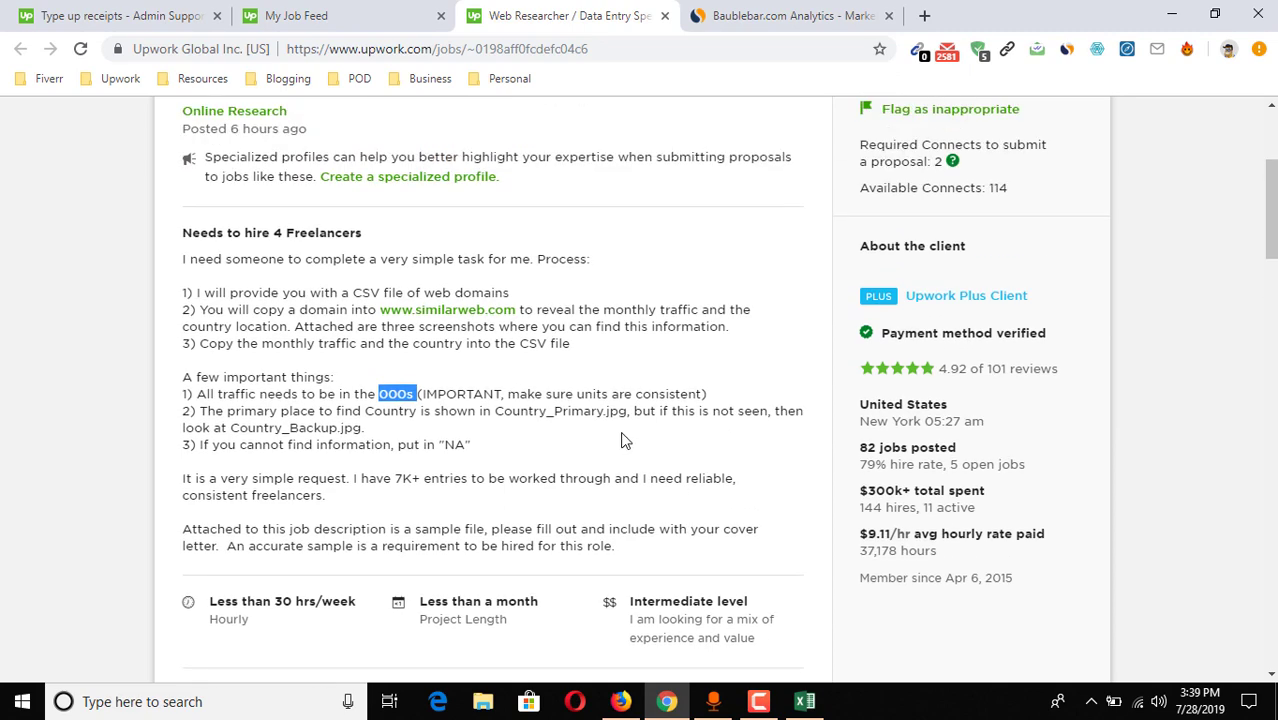
scroll(77, 479, "up", 1)
scroll(40, 487, "down", 2)
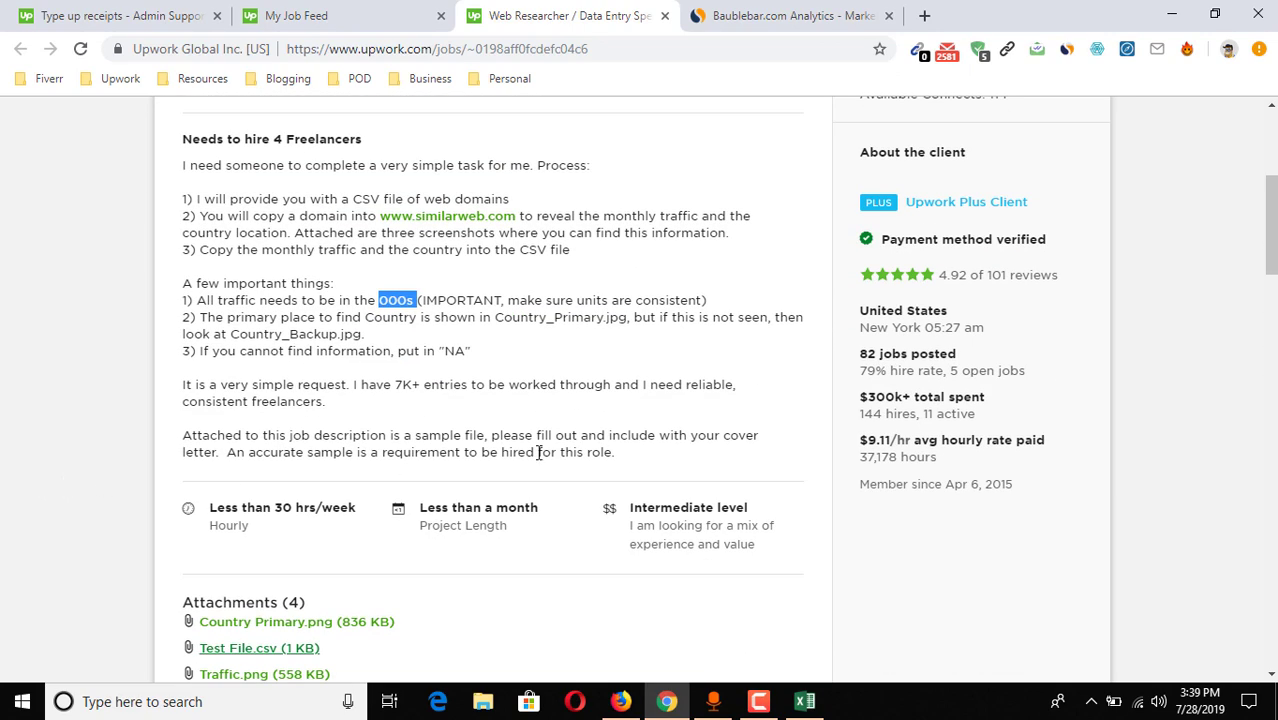
scroll(461, 508, "up", 1)
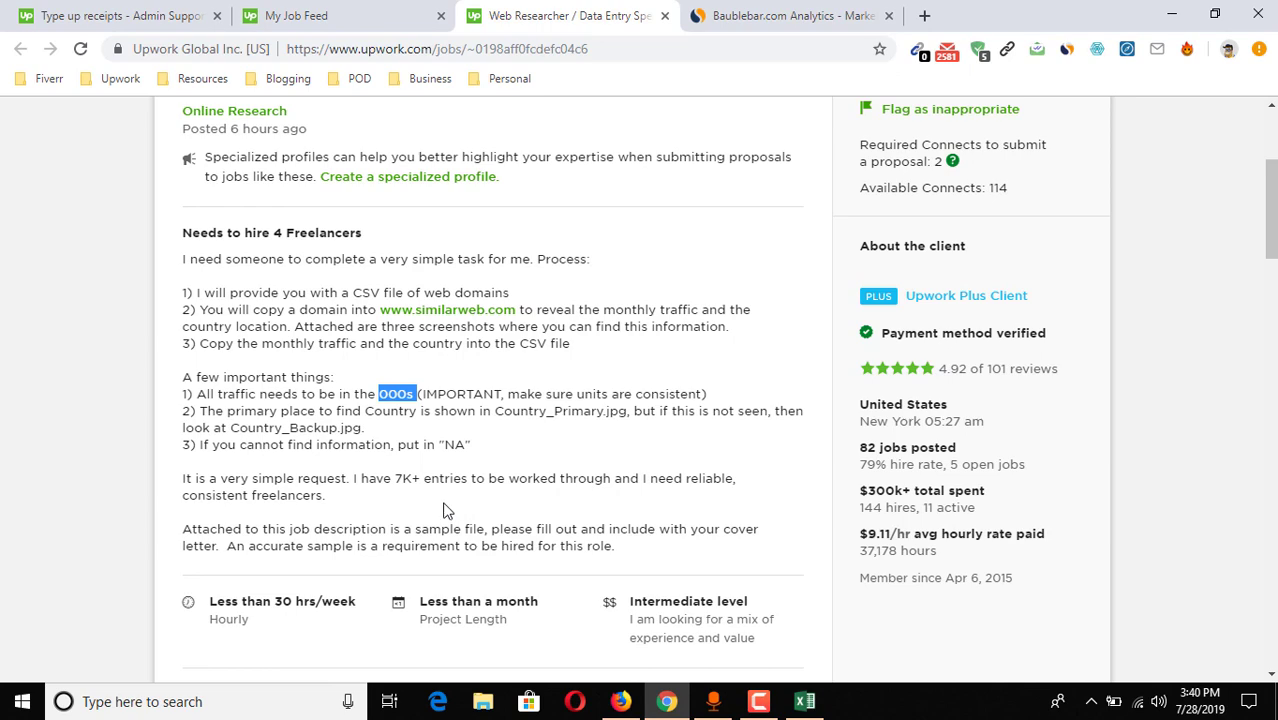
scroll(461, 508, "up", 3)
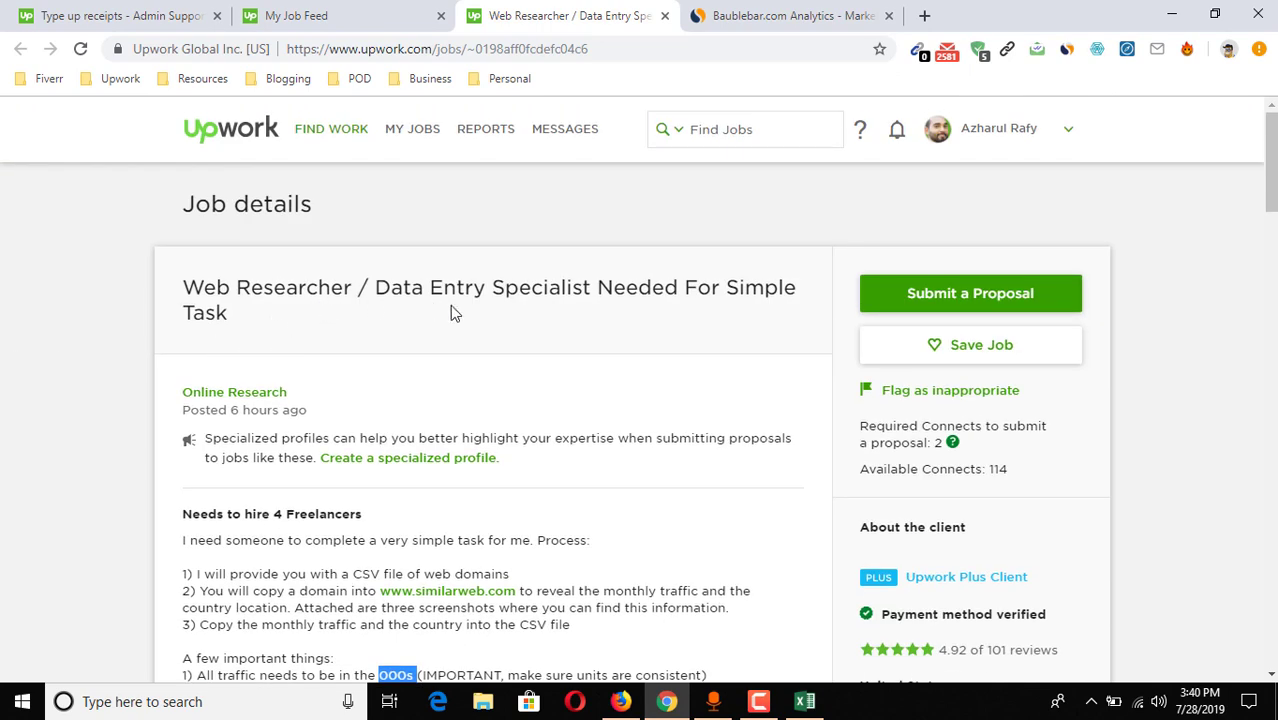
scroll(34, 478, "down", 2)
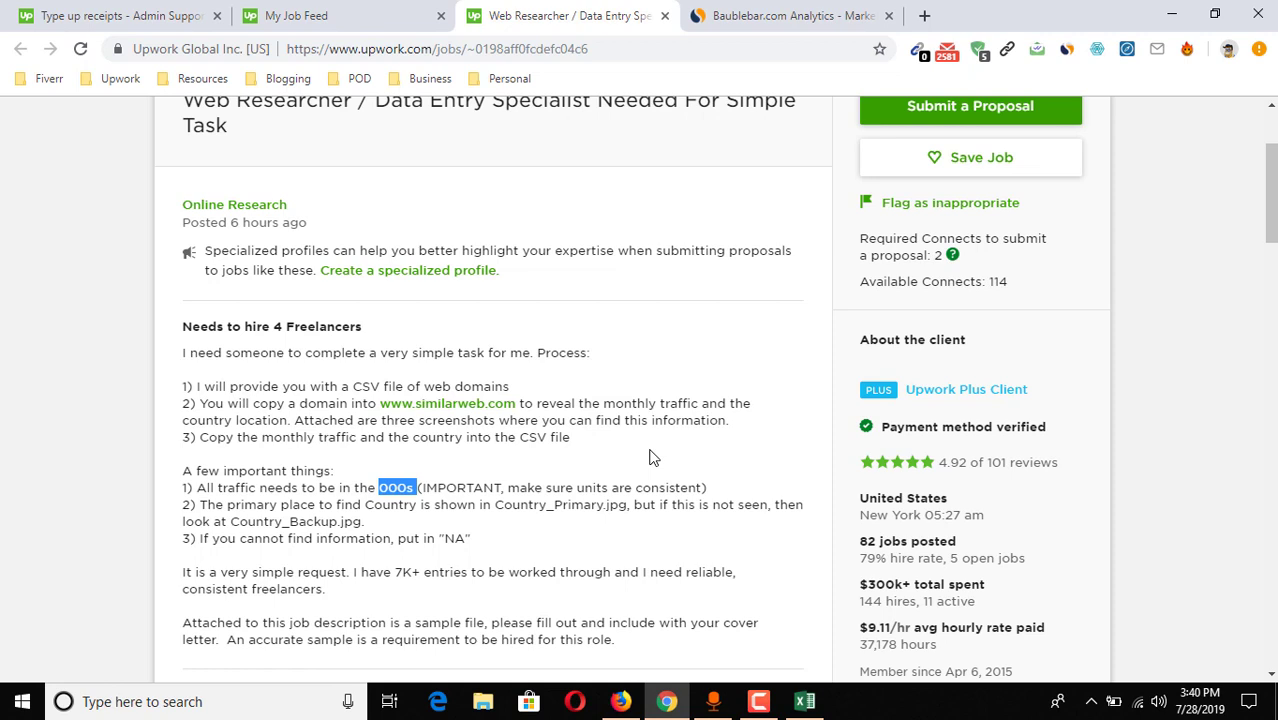
scroll(650, 455, "down", 2)
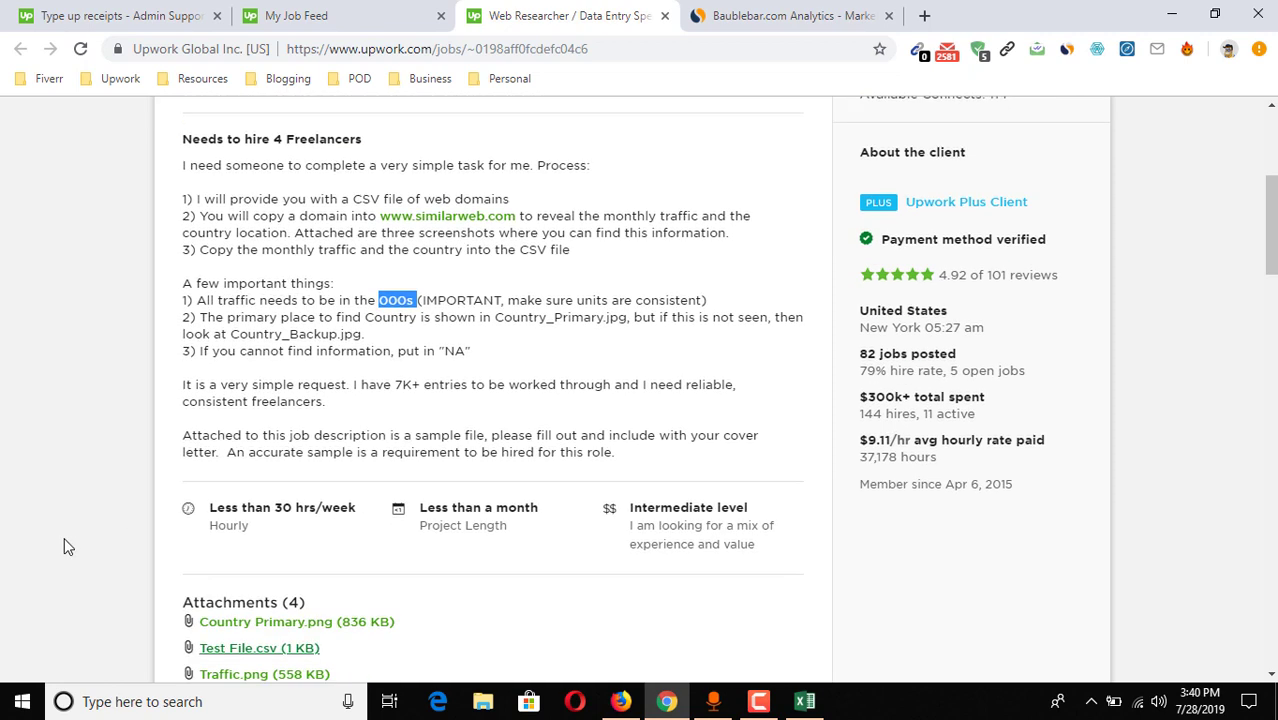